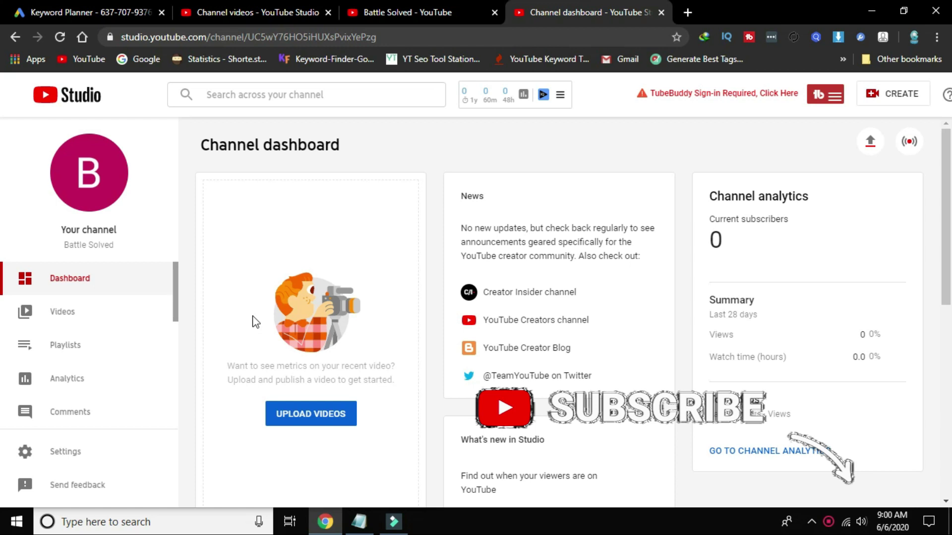
Step: Open the channel's video list and look through the remaining sections of the Studio navigation
{"action": "left_click", "coordinate": [36, 317]}
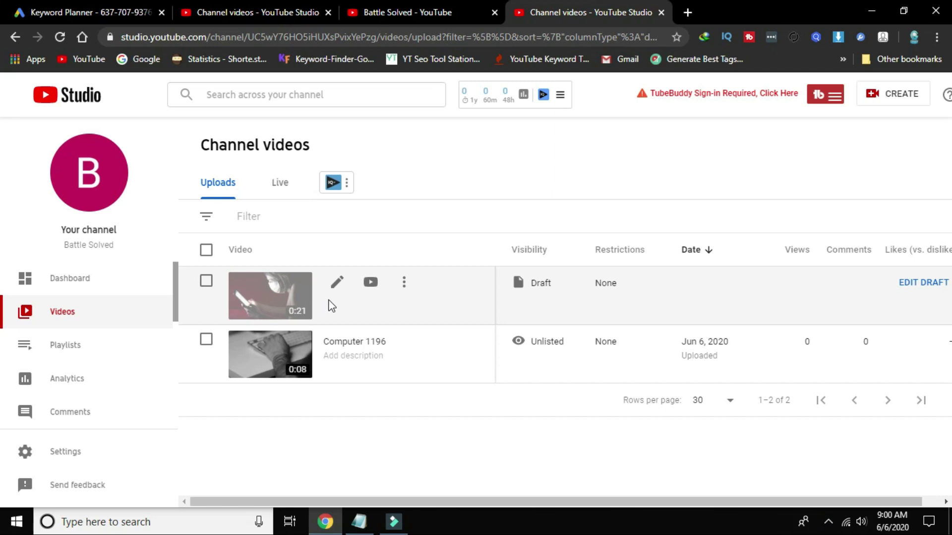
{"action": "scroll", "coordinate": [55, 382], "scroll_direction": "down", "scroll_amount": 3}
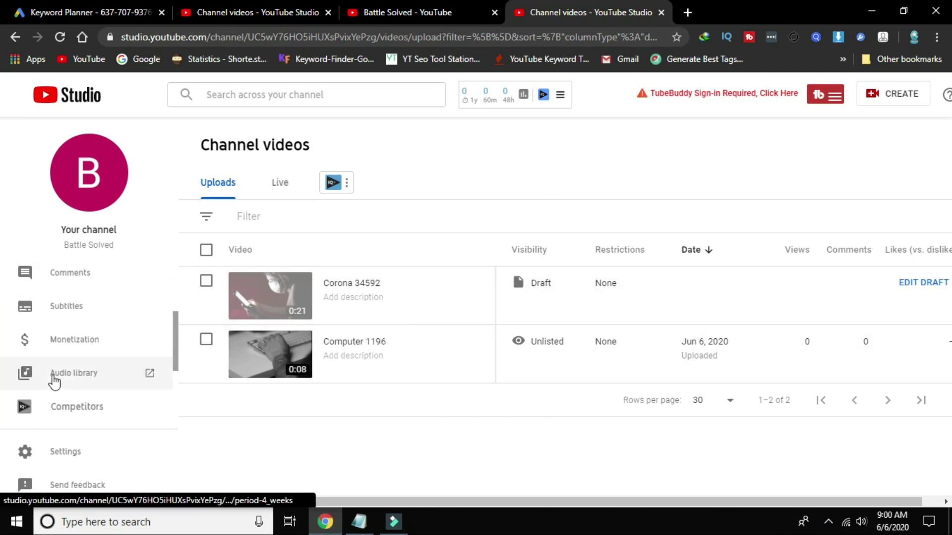
{"action": "scroll", "coordinate": [89, 337], "scroll_direction": "down", "scroll_amount": 3}
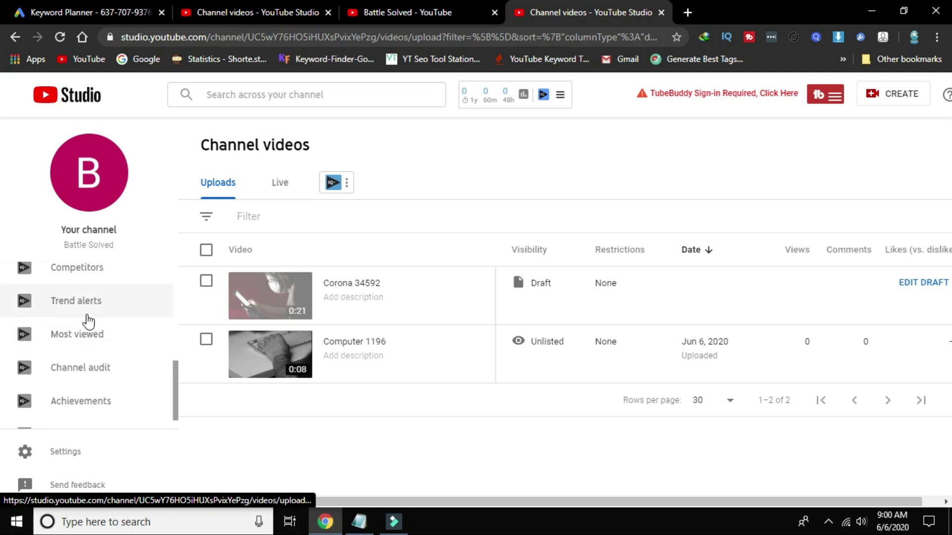
{"action": "scroll", "coordinate": [82, 297], "scroll_direction": "up", "scroll_amount": 3}
{"action": "scroll", "coordinate": [140, 361], "scroll_direction": "down", "scroll_amount": 3}
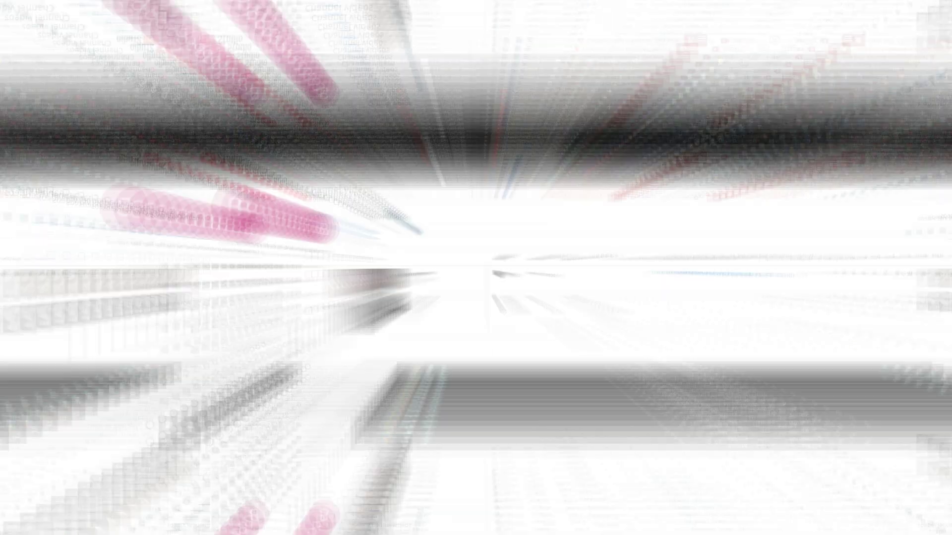
Step: Open the channel's basic info in the settings and highlight the channel name
{"action": "left_click", "coordinate": [63, 453]}
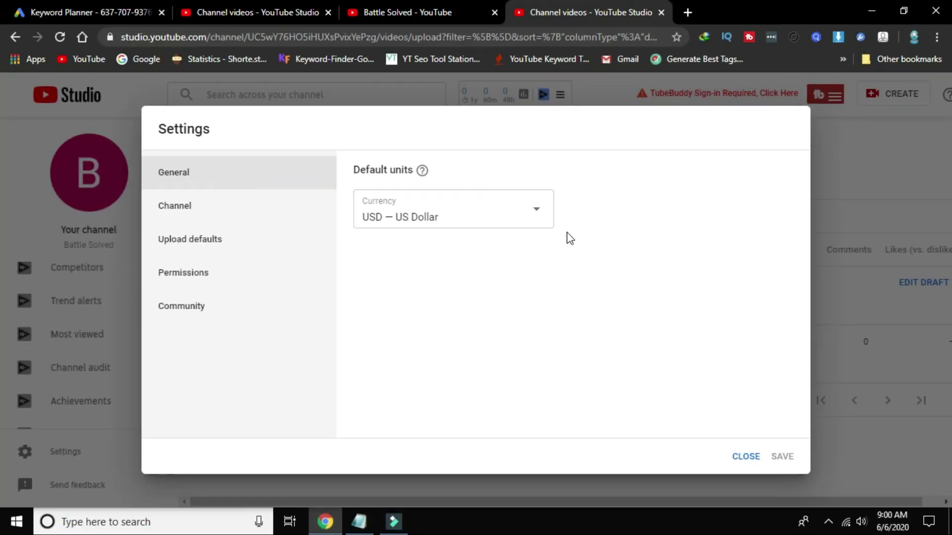
{"action": "left_click", "coordinate": [214, 208]}
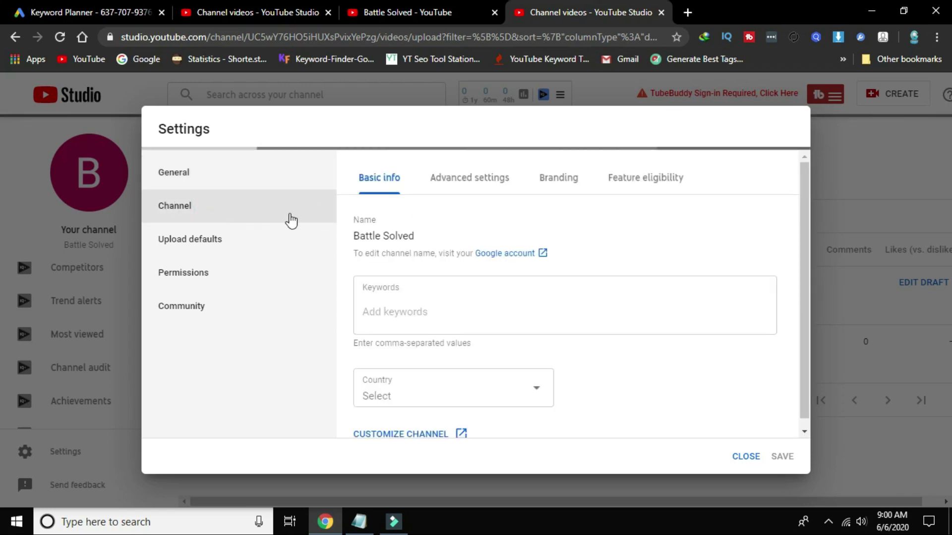
{"action": "scroll", "coordinate": [447, 288], "scroll_direction": "down", "scroll_amount": 1}
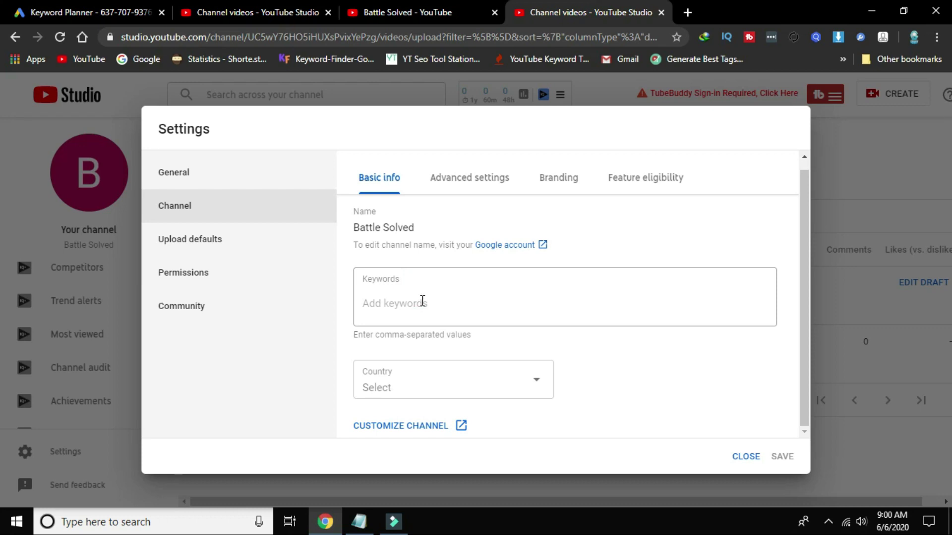
{"action": "left_click_drag", "start_coordinate": [355, 226], "coordinate": [421, 229]}
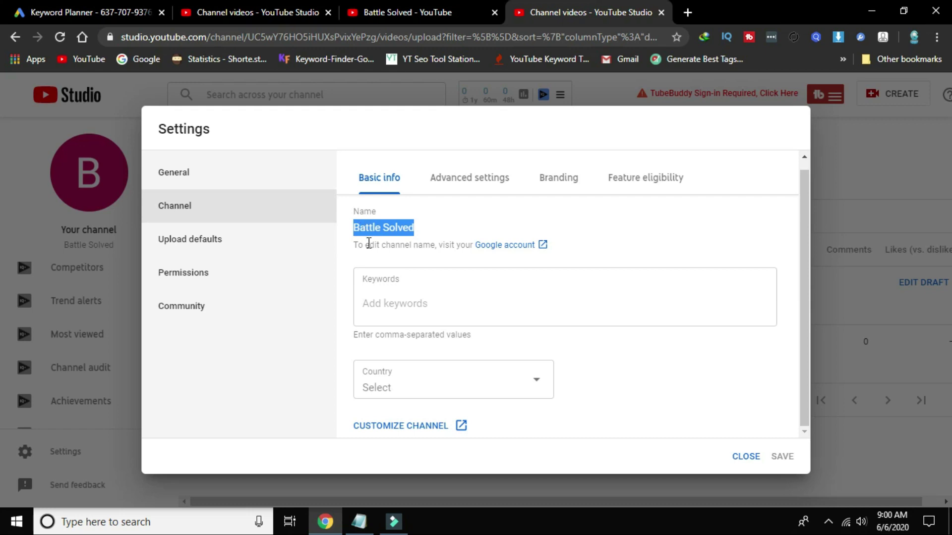
Step: Copy the full channel name Battle Solved into the channel keywords
{"action": "left_click", "coordinate": [428, 292]}
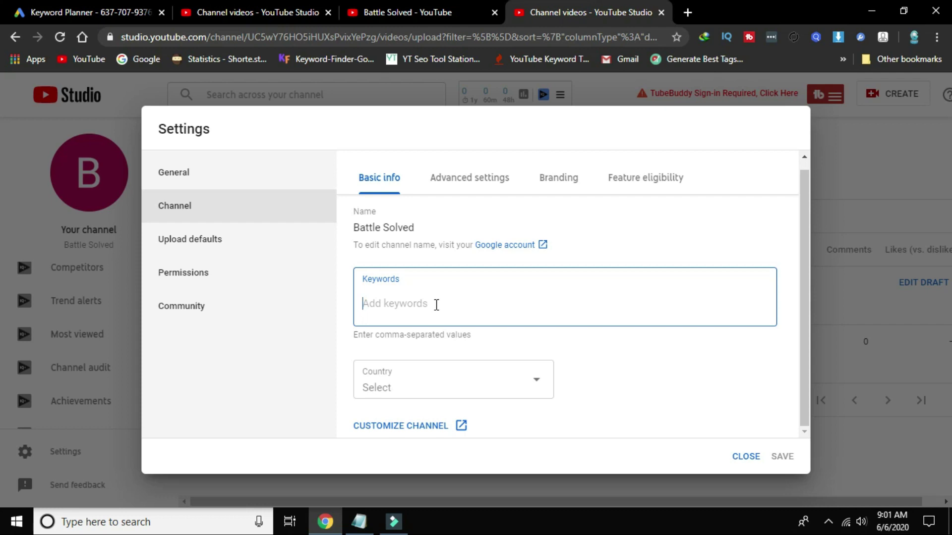
{"action": "left_click_drag", "start_coordinate": [351, 237], "coordinate": [417, 239]}
{"action": "right_click", "coordinate": [416, 238]}
{"action": "left_click", "coordinate": [436, 240]}
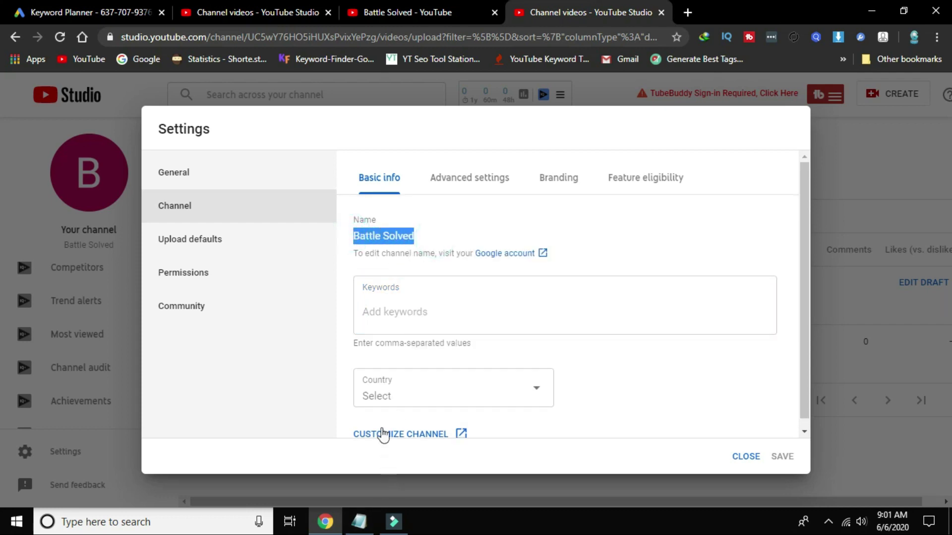
{"action": "left_click", "coordinate": [391, 312]}
{"action": "right_click", "coordinate": [391, 311]}
{"action": "left_click", "coordinate": [445, 168]}
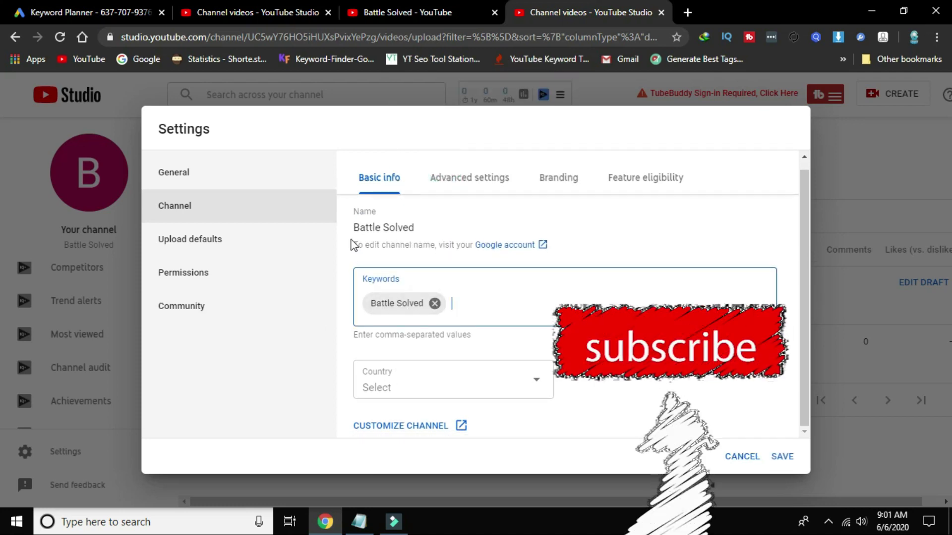
Step: Copy the word Battle from the channel name and add it as a separate channel keyword
{"action": "left_click_drag", "start_coordinate": [355, 228], "coordinate": [380, 231]}
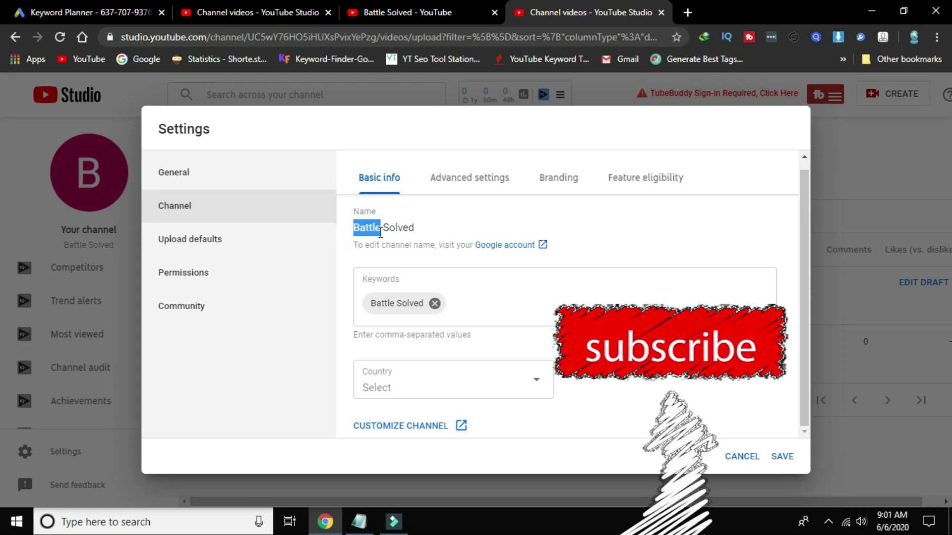
{"action": "right_click", "coordinate": [380, 233]}
{"action": "left_click", "coordinate": [395, 242]}
{"action": "left_click", "coordinate": [472, 301]}
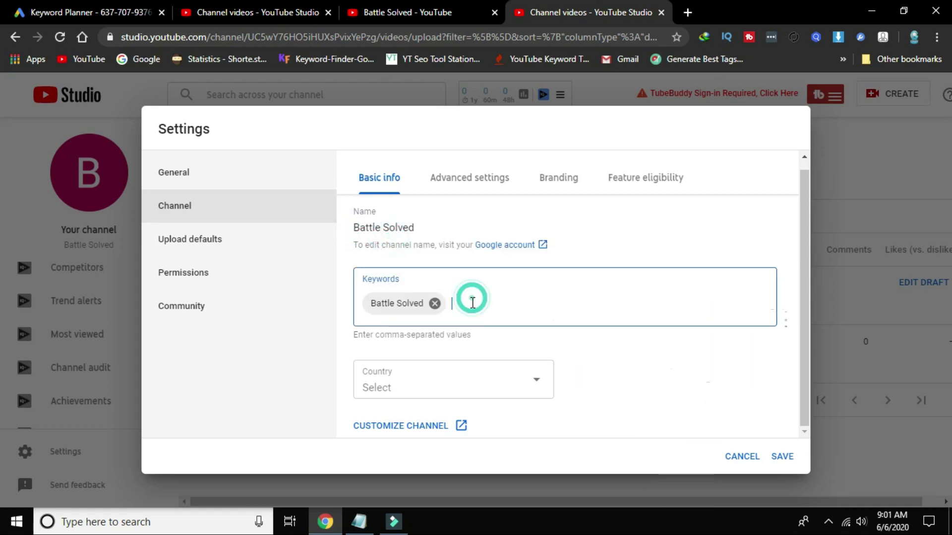
{"action": "right_click", "coordinate": [472, 301]}
{"action": "left_click", "coordinate": [493, 171]}
Step: Copy the word Solved from the channel name and add it as another channel keyword
{"action": "left_click_drag", "start_coordinate": [384, 233], "coordinate": [417, 234]}
{"action": "right_click", "coordinate": [401, 238]}
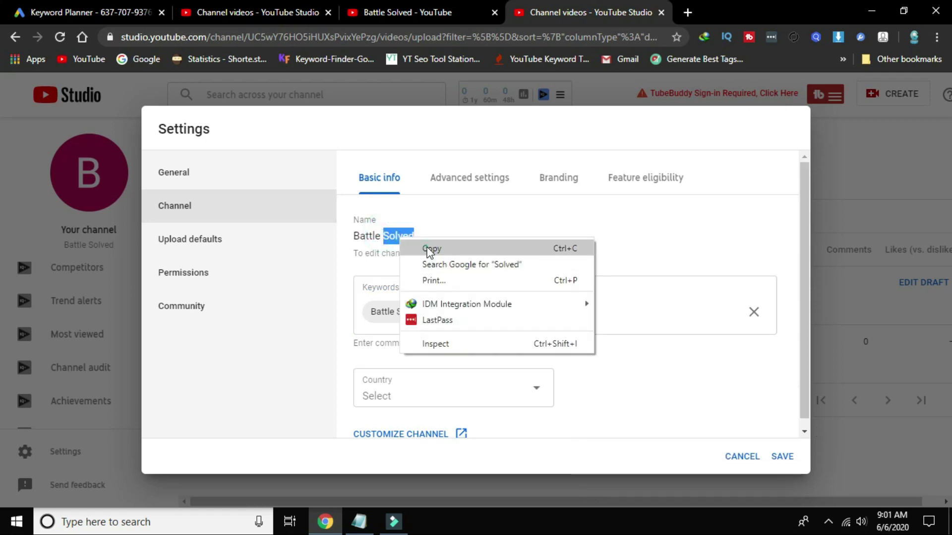
{"action": "left_click", "coordinate": [429, 250]}
{"action": "left_click", "coordinate": [511, 307]}
{"action": "right_click", "coordinate": [512, 309]}
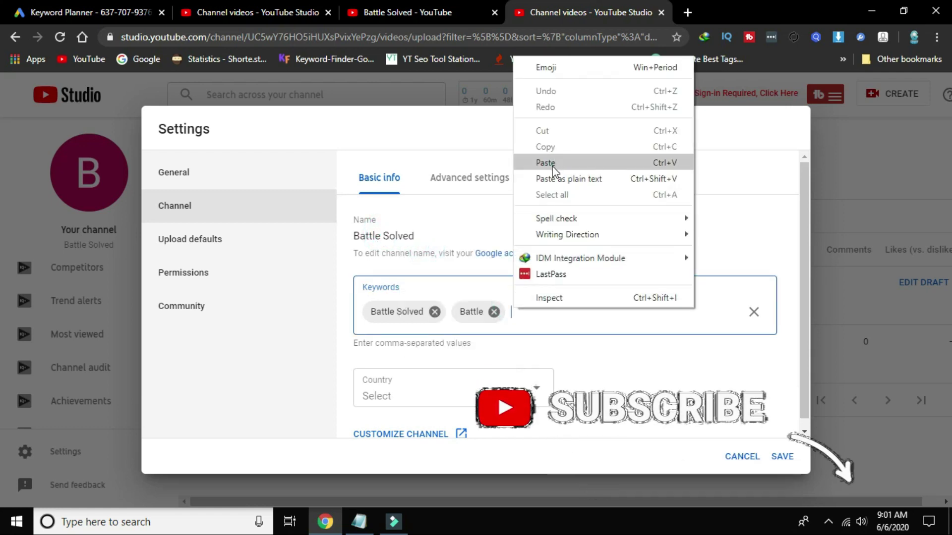
{"action": "left_click", "coordinate": [554, 171]}
{"action": "left_click", "coordinate": [829, 525]}
{"action": "left_click", "coordinate": [829, 525]}
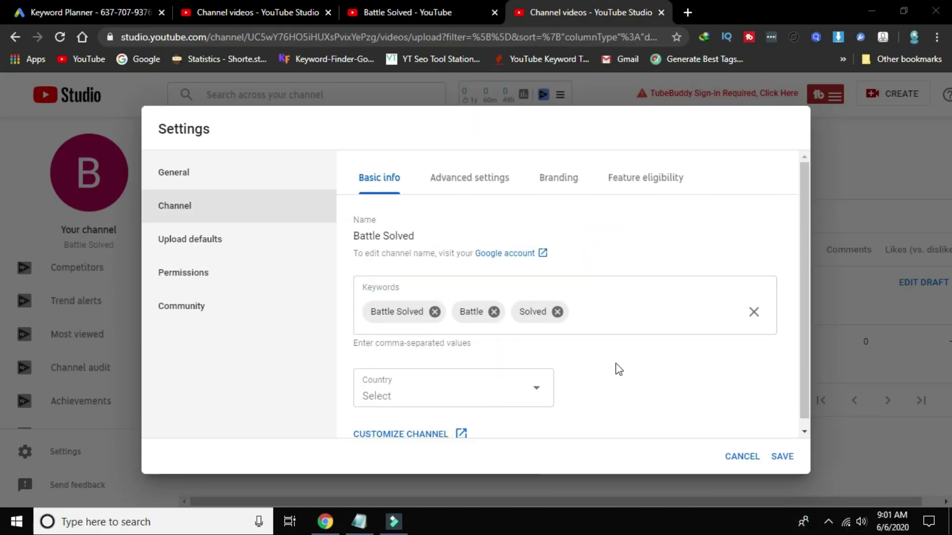
Step: Switch to the yy file in Notepad and review the prepared keywords, from Battle Solved to the game-related terms
{"action": "scroll", "coordinate": [615, 367], "scroll_direction": "down", "scroll_amount": 1}
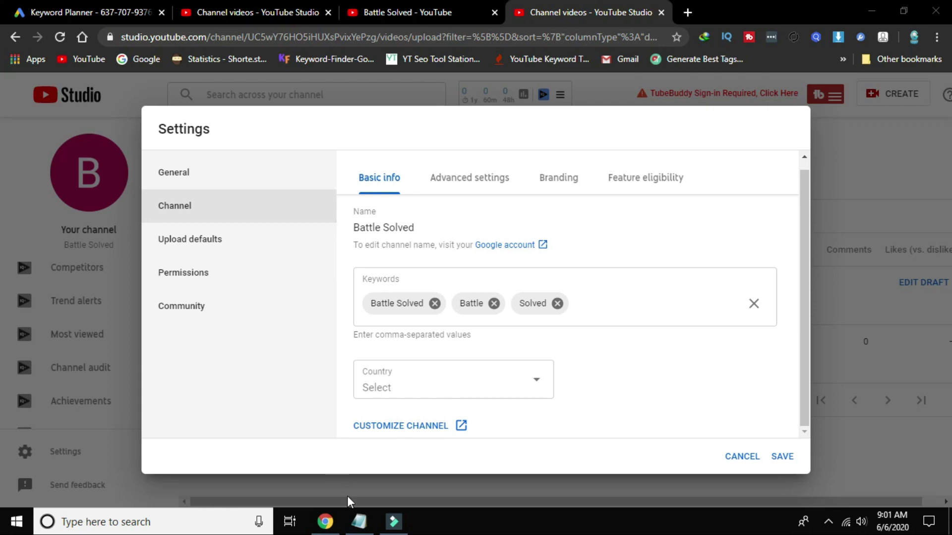
{"action": "left_click", "coordinate": [366, 530]}
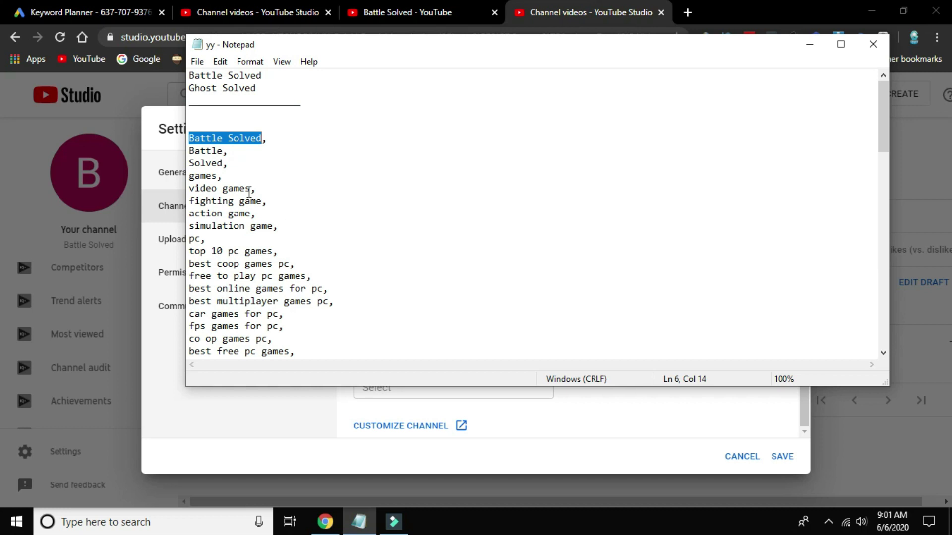
{"action": "left_click", "coordinate": [218, 127]}
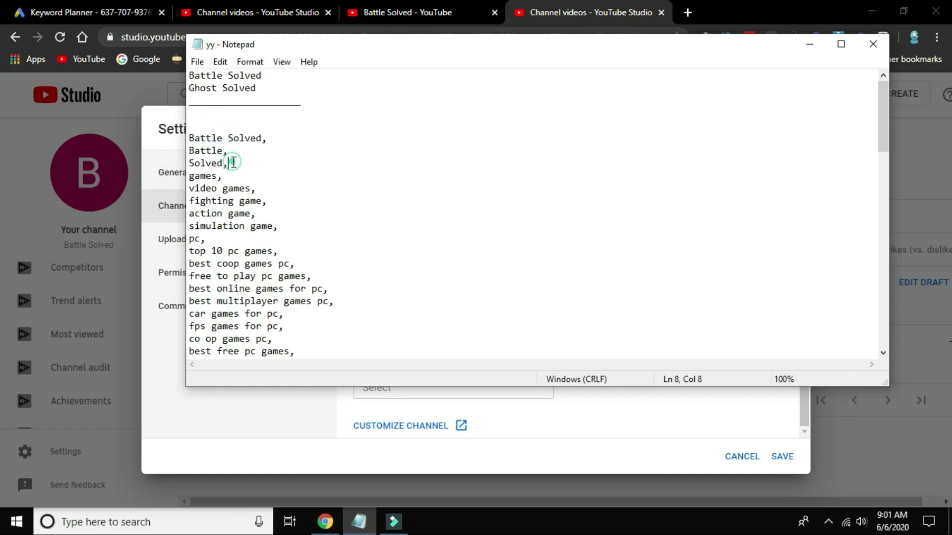
{"action": "left_click_drag", "start_coordinate": [230, 162], "coordinate": [187, 137]}
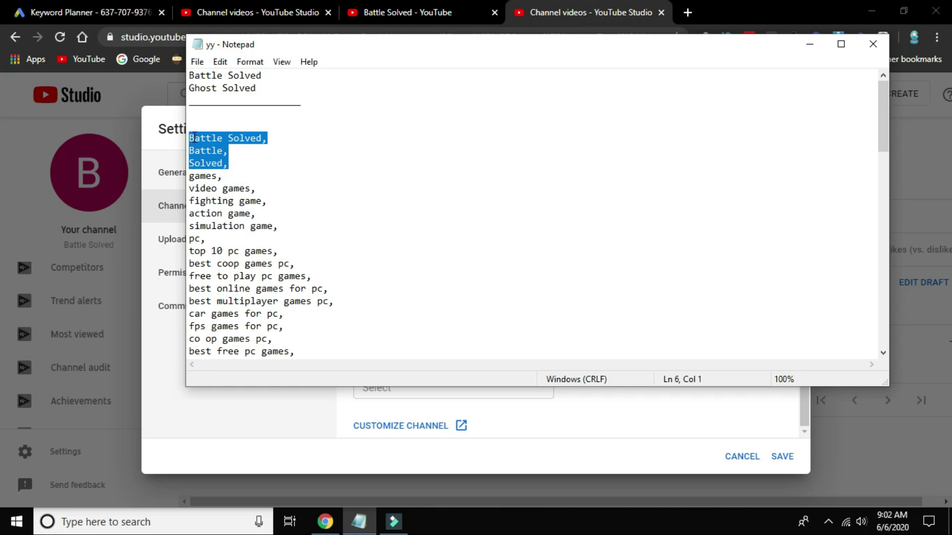
{"action": "left_click", "coordinate": [193, 138]}
{"action": "left_click_drag", "start_coordinate": [190, 175], "coordinate": [252, 289]}
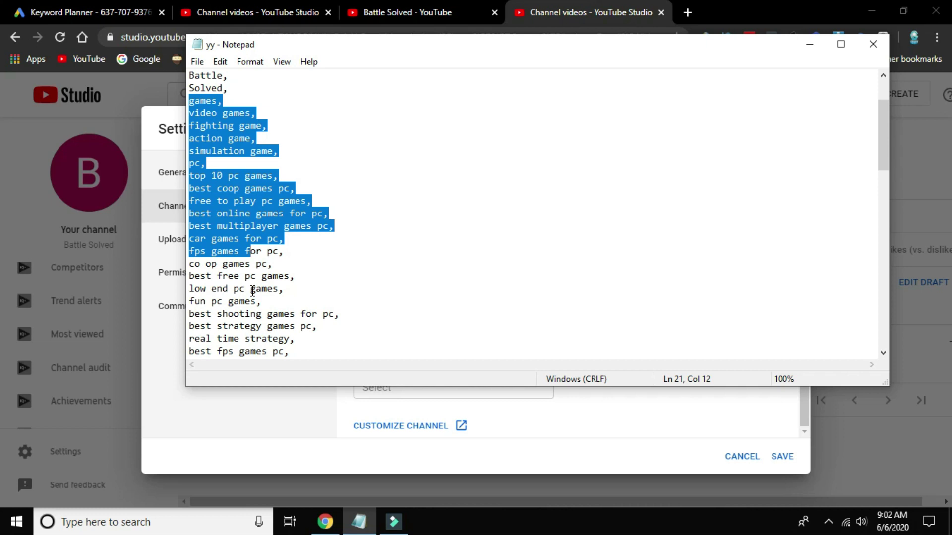
{"action": "left_click", "coordinate": [200, 75]}
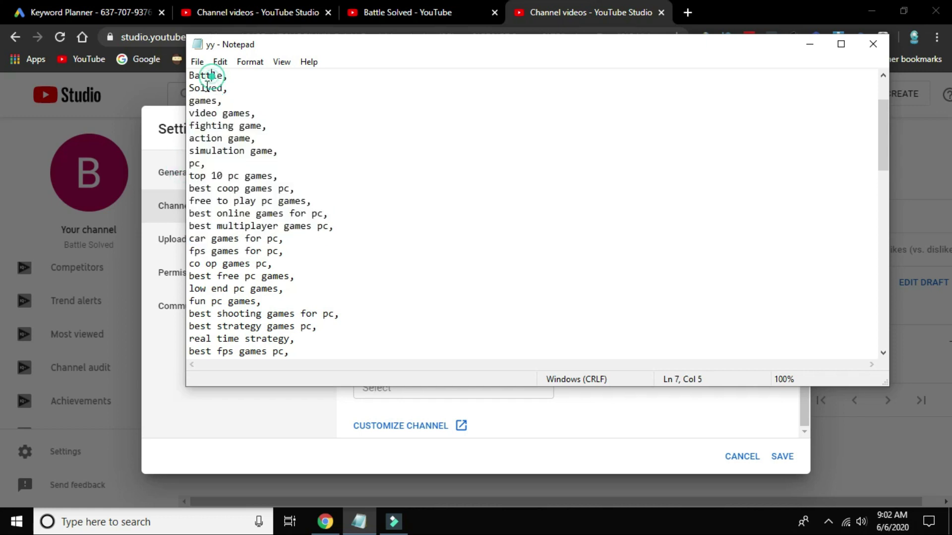
Step: Copy the Notepad keywords from "games" through "most popular pc games" and paste them into the channel keywords
{"action": "left_click_drag", "start_coordinate": [189, 100], "coordinate": [319, 327]}
{"action": "scroll", "coordinate": [278, 277], "scroll_direction": "down", "scroll_amount": 1}
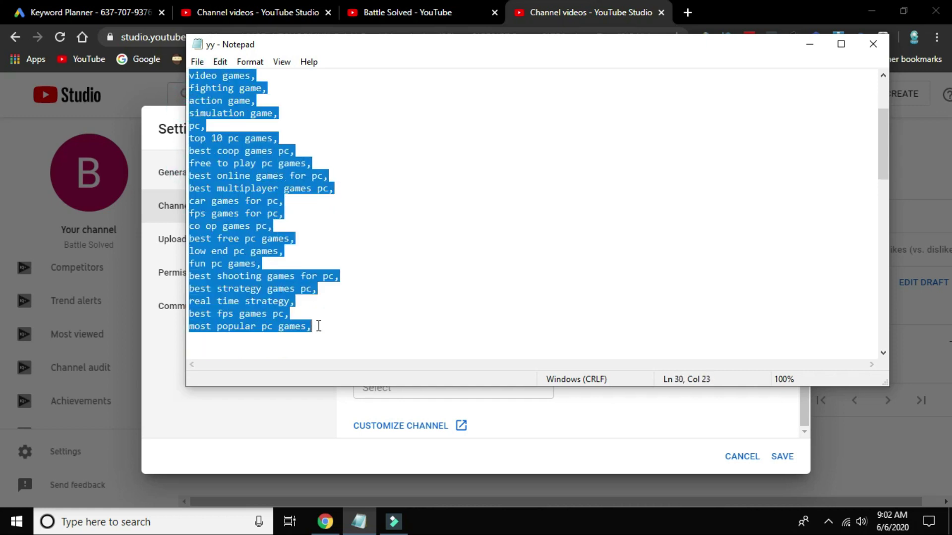
{"action": "right_click", "coordinate": [284, 326]}
{"action": "left_click", "coordinate": [328, 152]}
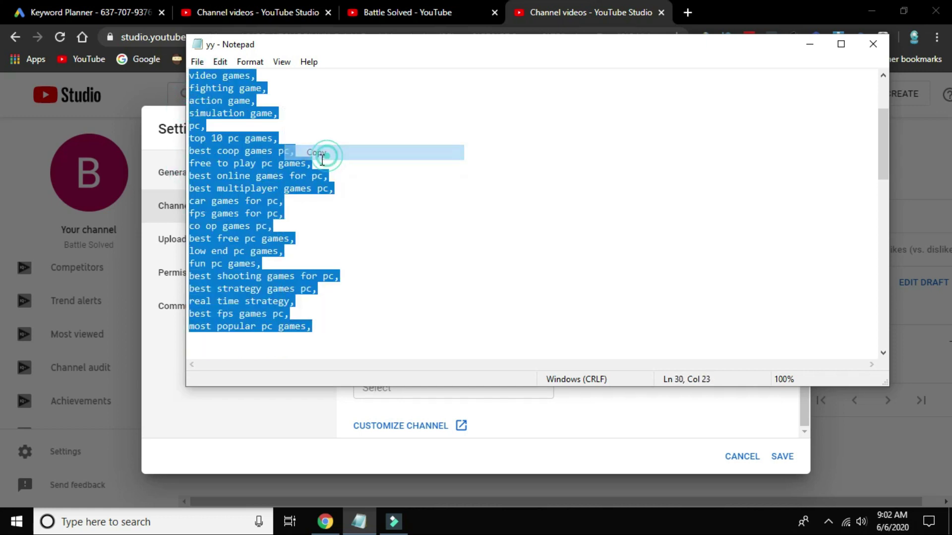
{"action": "left_click", "coordinate": [271, 422]}
{"action": "right_click", "coordinate": [617, 300]}
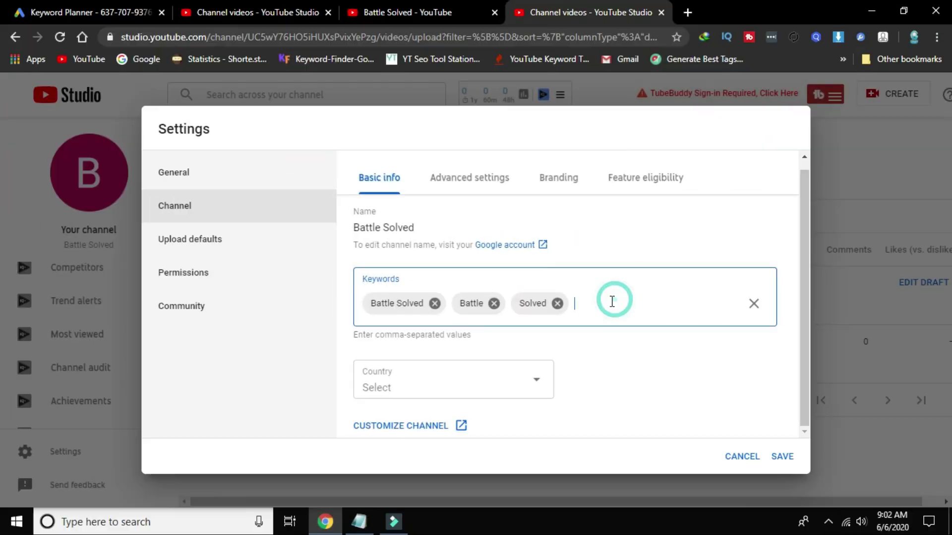
{"action": "left_click", "coordinate": [643, 156]}
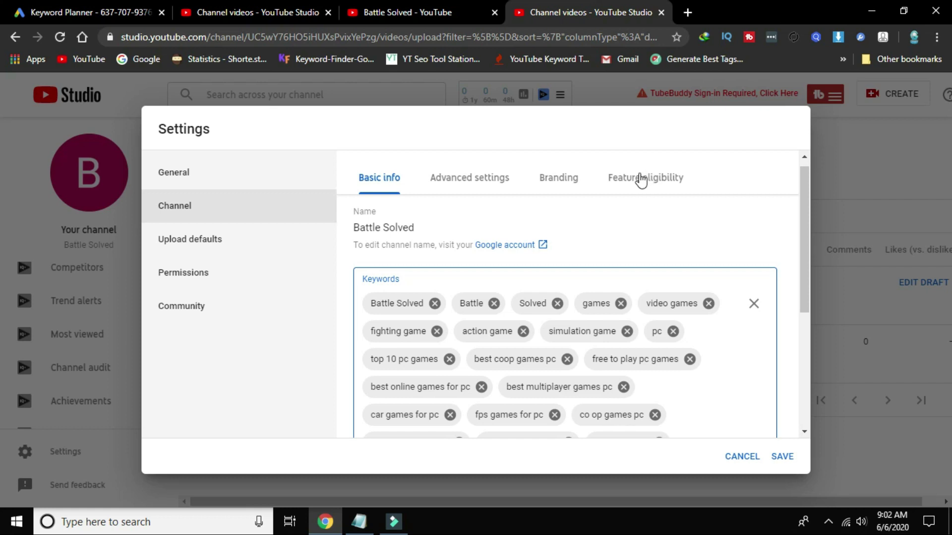
Step: Open YouTube in a new browser tab and check the search suggestions for "game"
{"action": "left_click", "coordinate": [692, 10]}
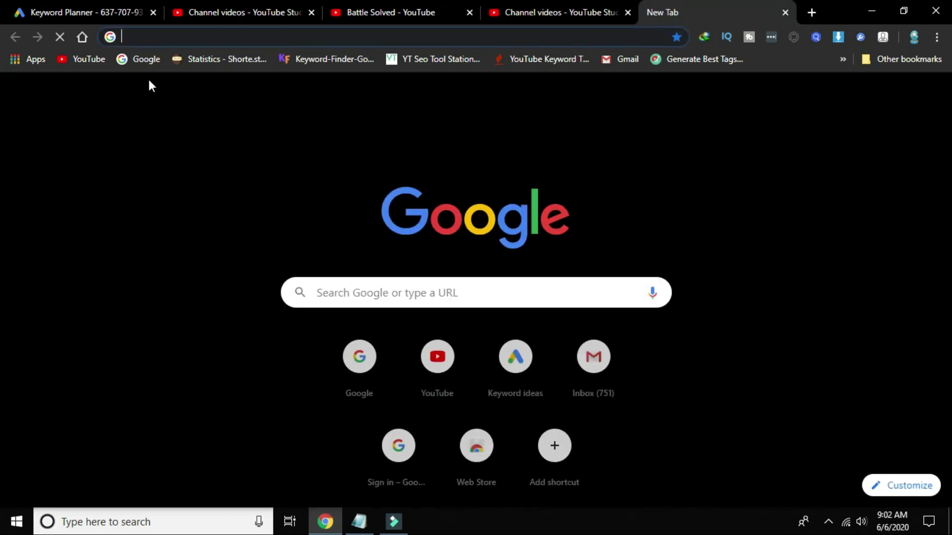
{"action": "left_click", "coordinate": [94, 65]}
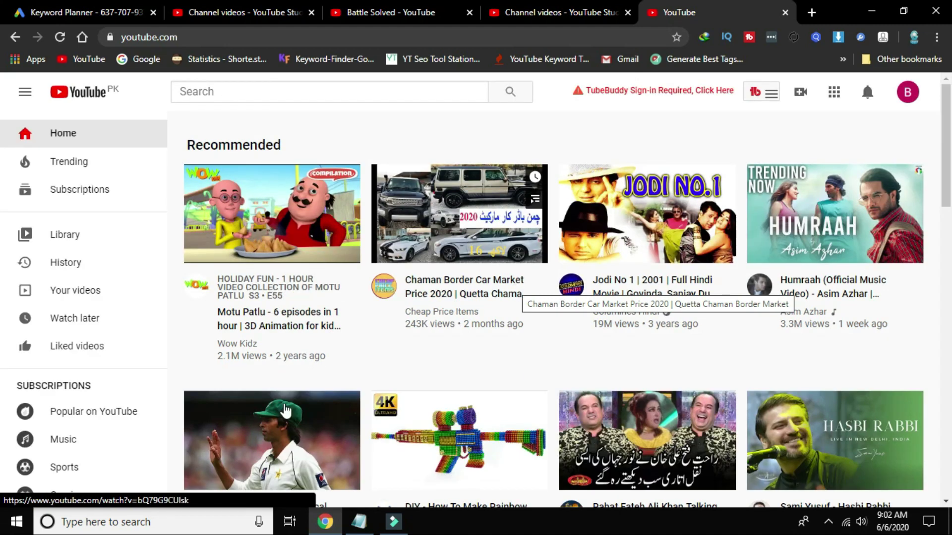
{"action": "left_click", "coordinate": [262, 88]}
{"action": "type", "text": "game"}
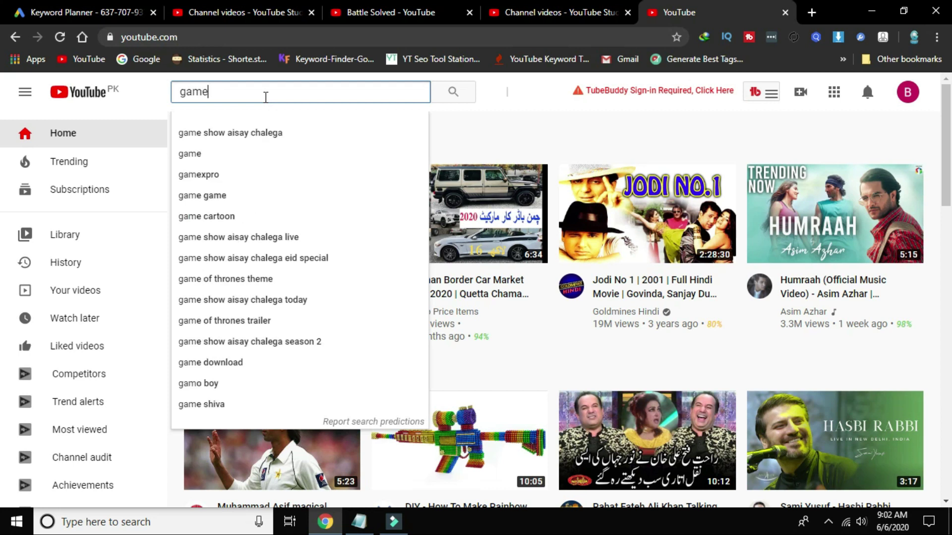
{"action": "key", "text": "Escape"}
{"action": "left_click", "coordinate": [266, 97]}
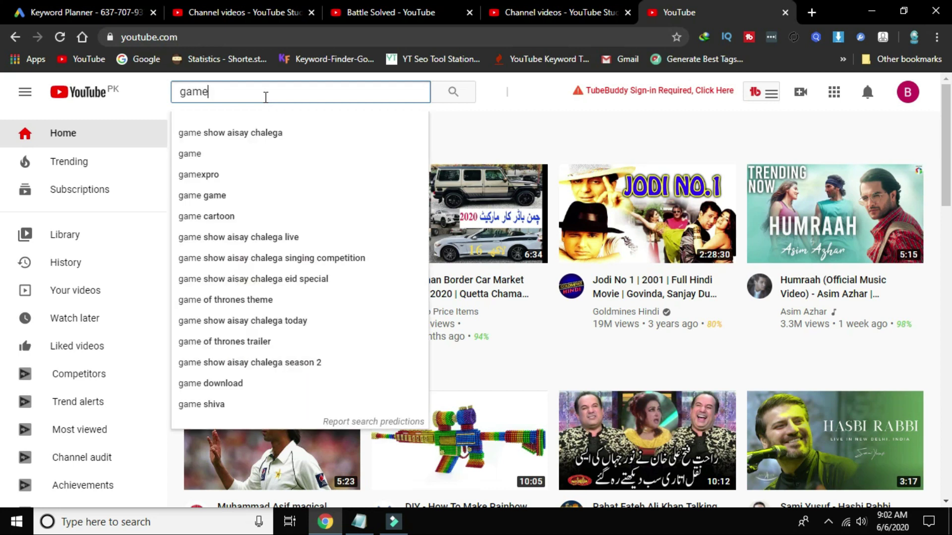
{"action": "key", "text": "Escape"}
{"action": "left_click", "coordinate": [265, 97]}
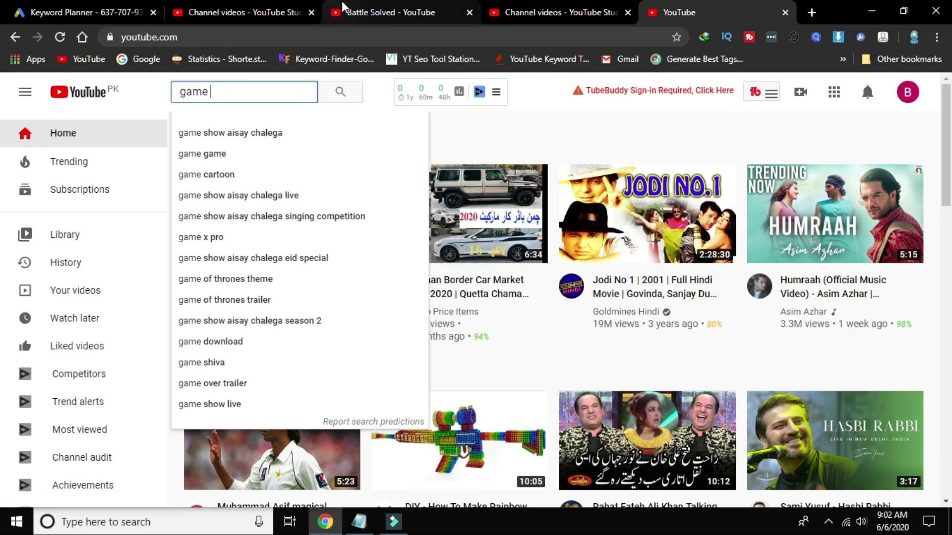
Step: Return to the channel's basic info settings in YouTube Studio and set the country to Pakistan
{"action": "left_click", "coordinate": [278, 12]}
{"action": "left_click", "coordinate": [425, 8]}
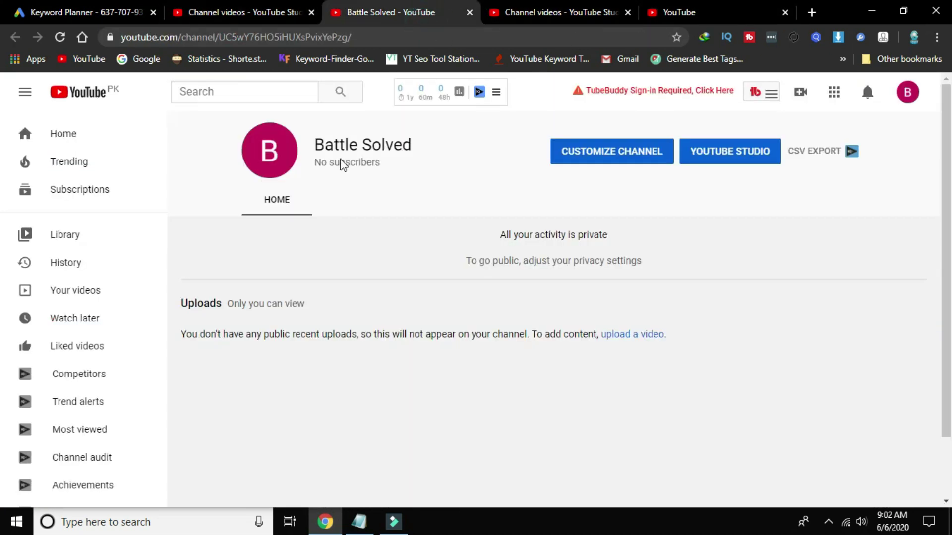
{"action": "left_click", "coordinate": [569, 9]}
{"action": "scroll", "coordinate": [611, 432], "scroll_direction": "down", "scroll_amount": 3}
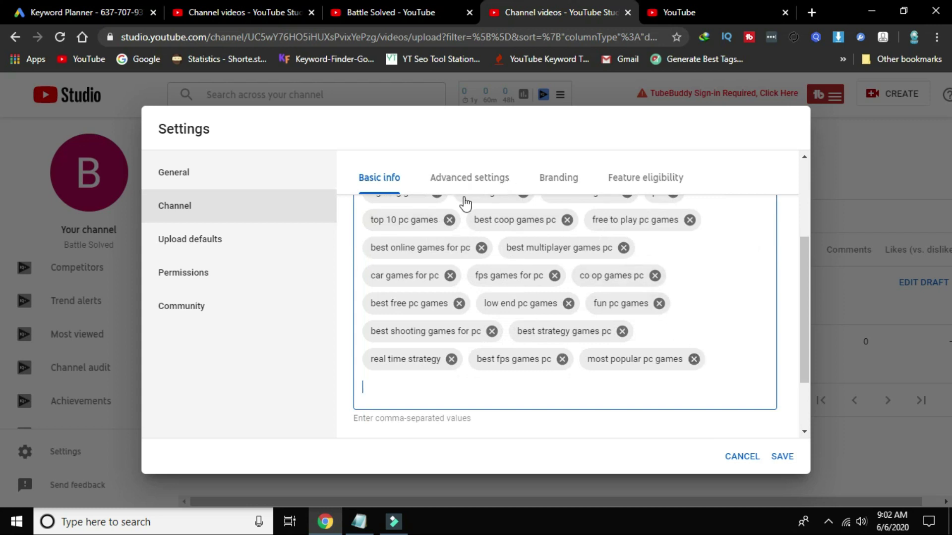
{"action": "scroll", "coordinate": [457, 334], "scroll_direction": "down", "scroll_amount": 2}
{"action": "scroll", "coordinate": [454, 333], "scroll_direction": "up", "scroll_amount": 1}
{"action": "scroll", "coordinate": [453, 333], "scroll_direction": "down", "scroll_amount": 1}
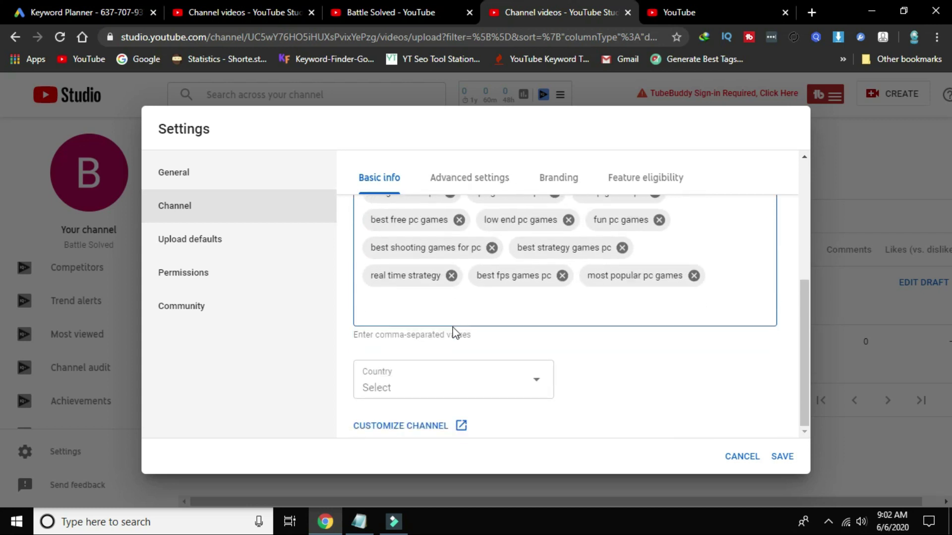
{"action": "left_click", "coordinate": [418, 377]}
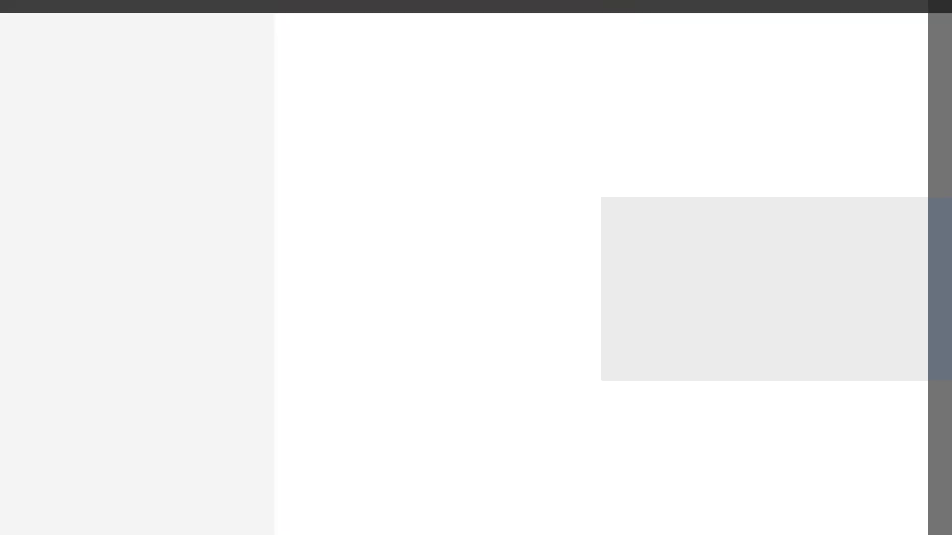
{"action": "scroll", "coordinate": [399, 306], "scroll_direction": "down", "scroll_amount": 20}
{"action": "scroll", "coordinate": [399, 278], "scroll_direction": "down", "scroll_amount": 20}
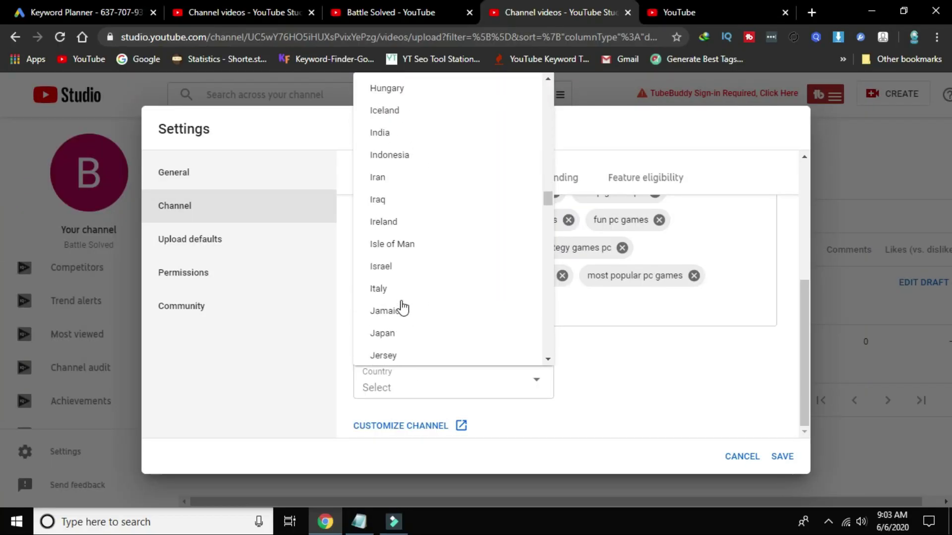
{"action": "left_click", "coordinate": [397, 211]}
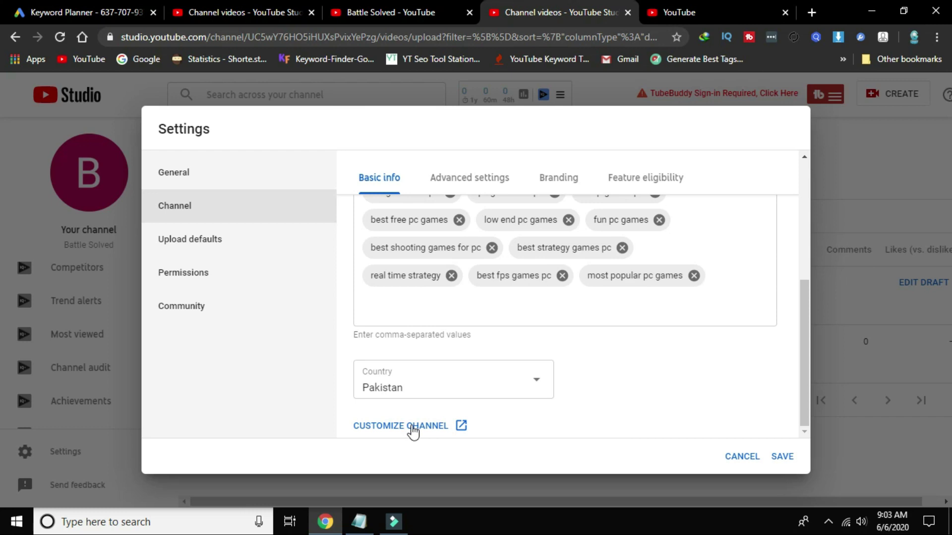
Step: In the channel's advanced settings, turn off displaying the number of people subscribed to the channel
{"action": "left_click", "coordinate": [476, 184]}
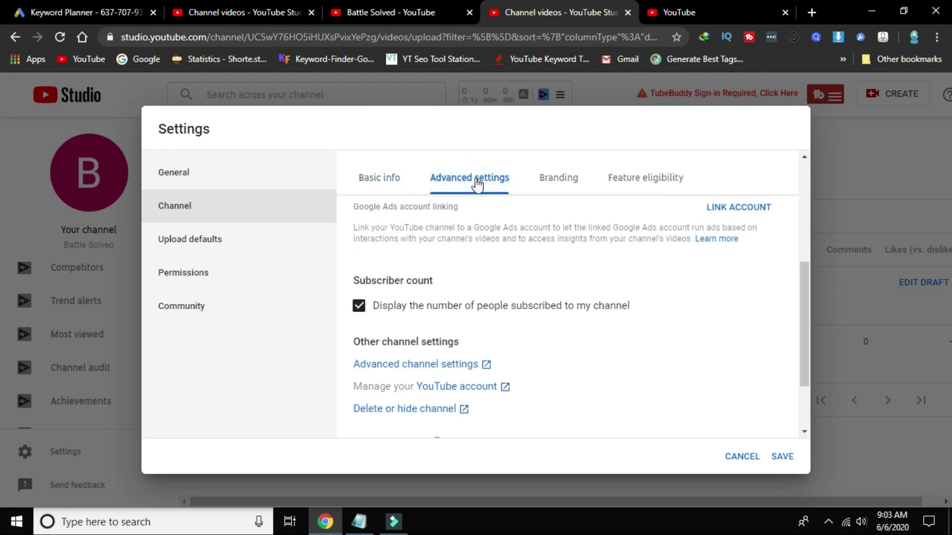
{"action": "scroll", "coordinate": [516, 340], "scroll_direction": "down", "scroll_amount": 2}
{"action": "scroll", "coordinate": [517, 340], "scroll_direction": "up", "scroll_amount": 3}
{"action": "scroll", "coordinate": [349, 357], "scroll_direction": "down", "scroll_amount": 1}
{"action": "scroll", "coordinate": [350, 322], "scroll_direction": "down", "scroll_amount": 1}
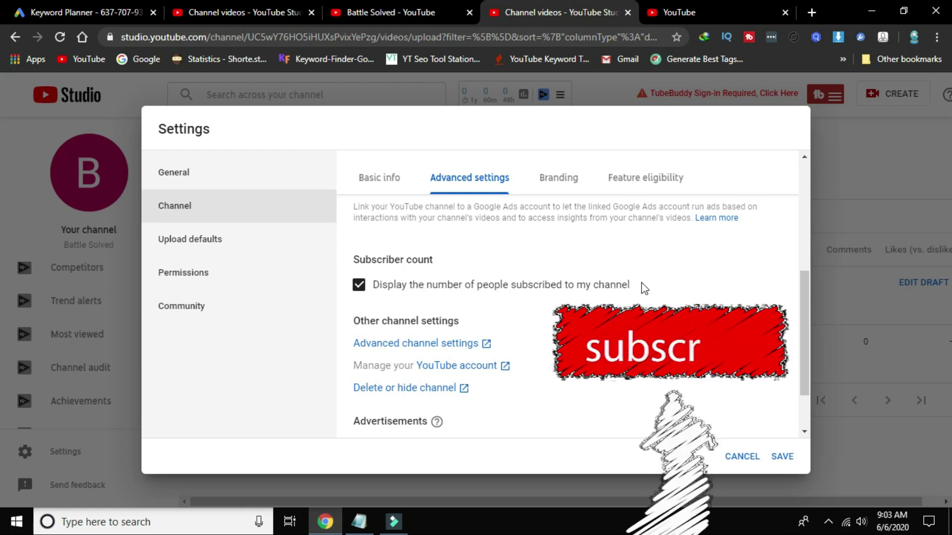
{"action": "left_click", "coordinate": [358, 288]}
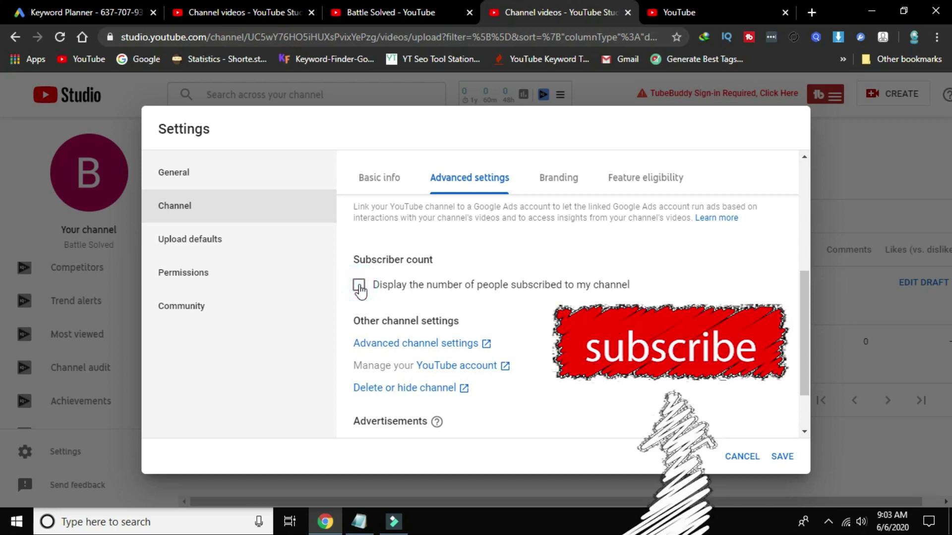
{"action": "scroll", "coordinate": [361, 291], "scroll_direction": "down", "scroll_amount": 2}
{"action": "scroll", "coordinate": [359, 291], "scroll_direction": "up", "scroll_amount": 2}
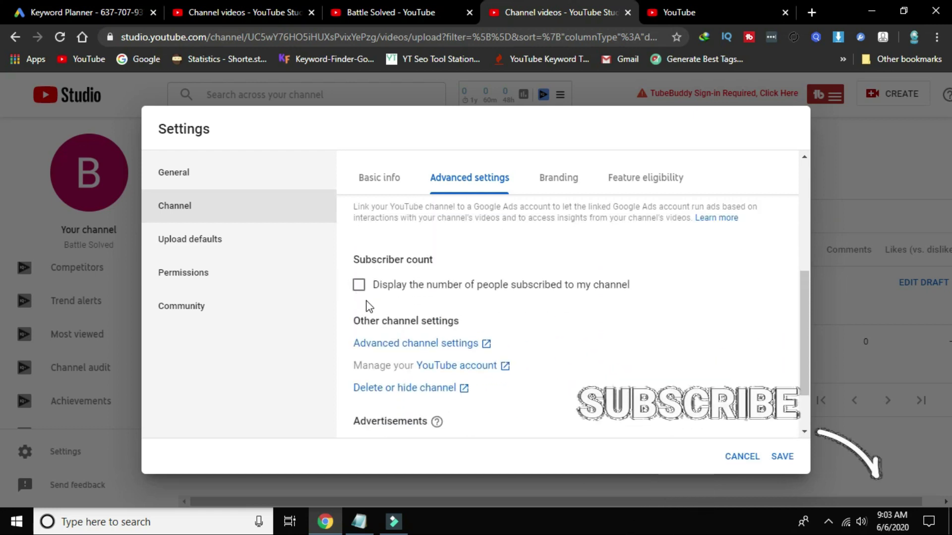
Step: Add the Subscribe button image from the Downloads folder as the channel's video watermark in the branding settings
{"action": "left_click", "coordinate": [573, 184]}
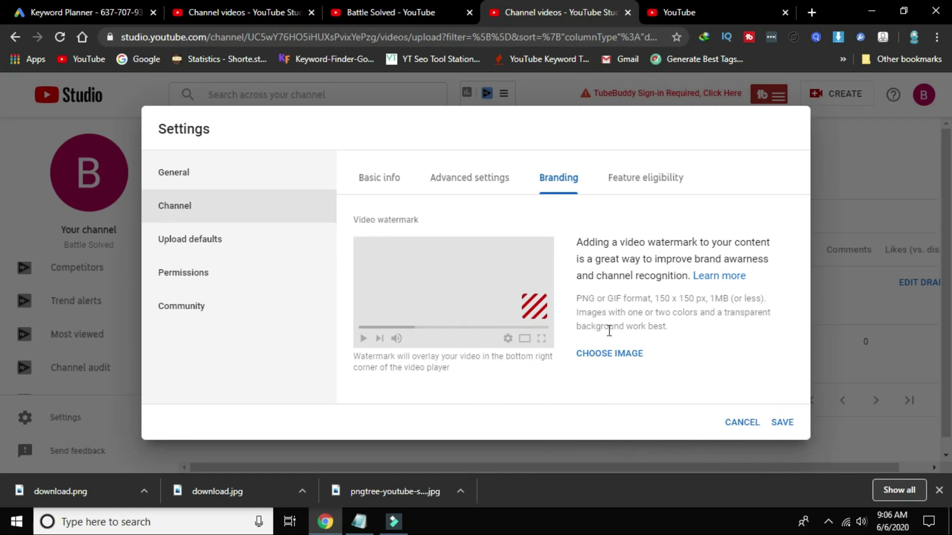
{"action": "left_click", "coordinate": [617, 356]}
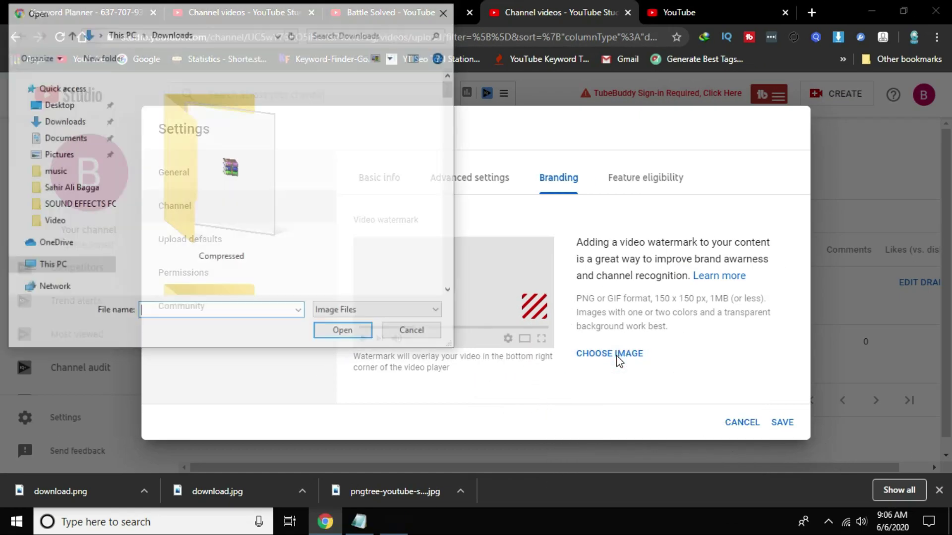
{"action": "scroll", "coordinate": [380, 223], "scroll_direction": "down", "scroll_amount": 5}
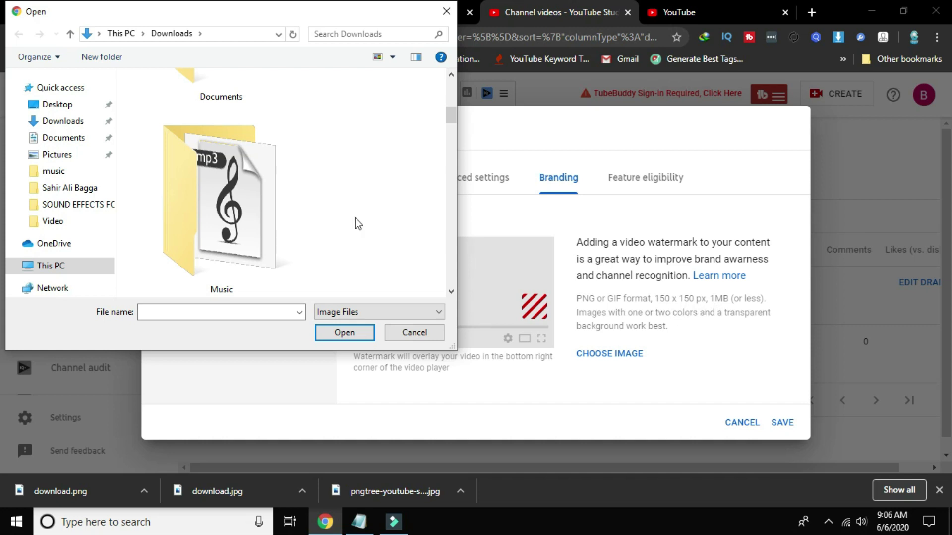
{"action": "scroll", "coordinate": [355, 218], "scroll_direction": "down", "scroll_amount": 2}
{"action": "left_click", "coordinate": [63, 121]}
{"action": "scroll", "coordinate": [240, 224], "scroll_direction": "down", "scroll_amount": 15}
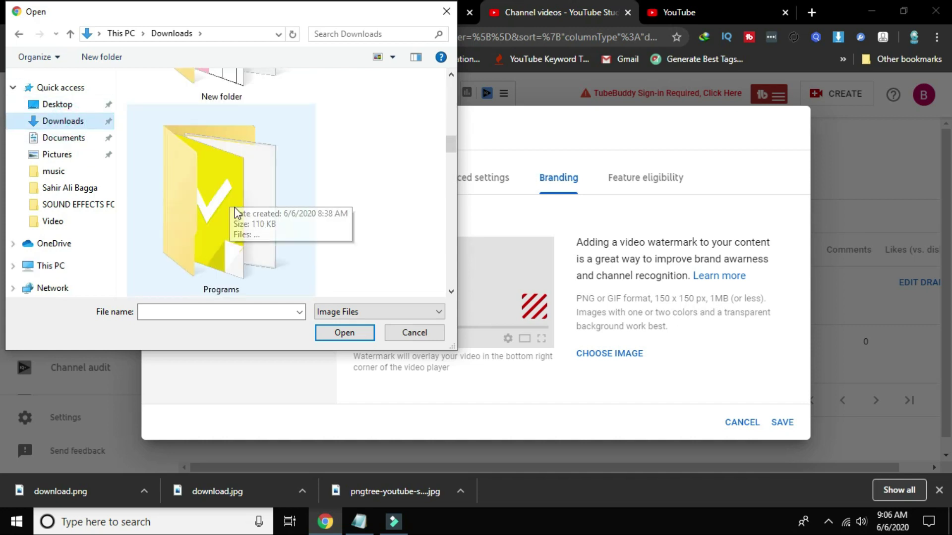
{"action": "scroll", "coordinate": [240, 223], "scroll_direction": "up", "scroll_amount": 3}
{"action": "scroll", "coordinate": [240, 223], "scroll_direction": "down", "scroll_amount": 3}
{"action": "scroll", "coordinate": [240, 223], "scroll_direction": "up", "scroll_amount": 4}
{"action": "left_click", "coordinate": [225, 102]}
{"action": "double_click", "coordinate": [225, 102]}
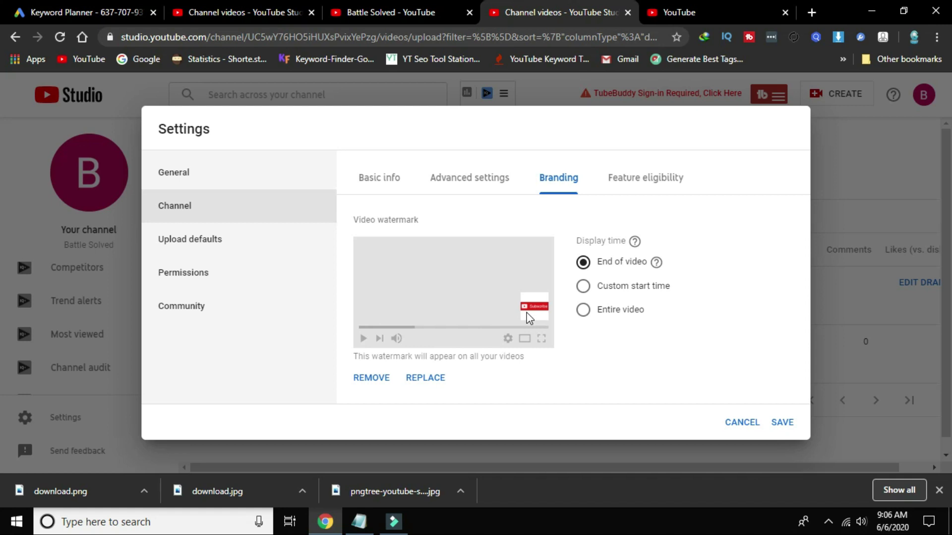
Step: Check the channel's feature eligibility, including features that require phone verification, and save the channel settings
{"action": "left_click", "coordinate": [623, 182]}
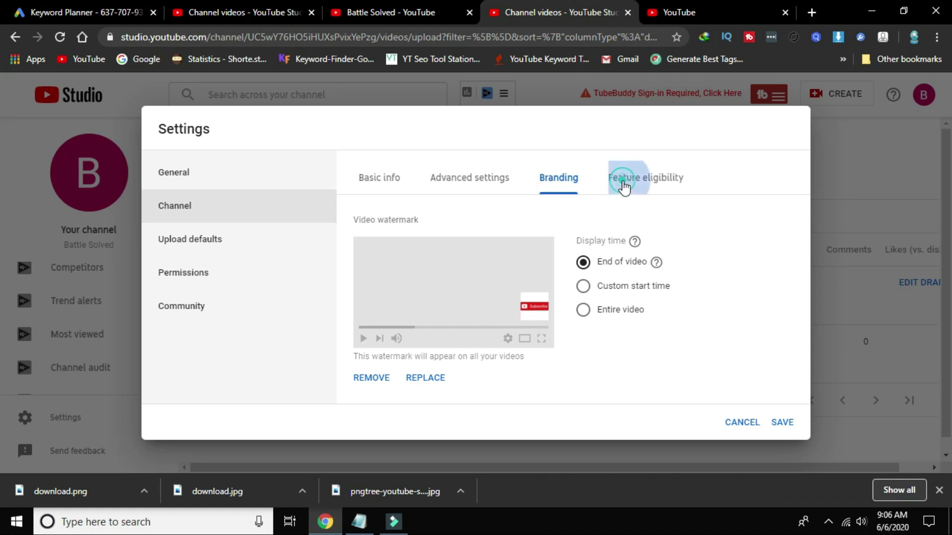
{"action": "right_click", "coordinate": [623, 182]}
{"action": "left_click", "coordinate": [616, 183]}
{"action": "scroll", "coordinate": [488, 302], "scroll_direction": "down", "scroll_amount": 1}
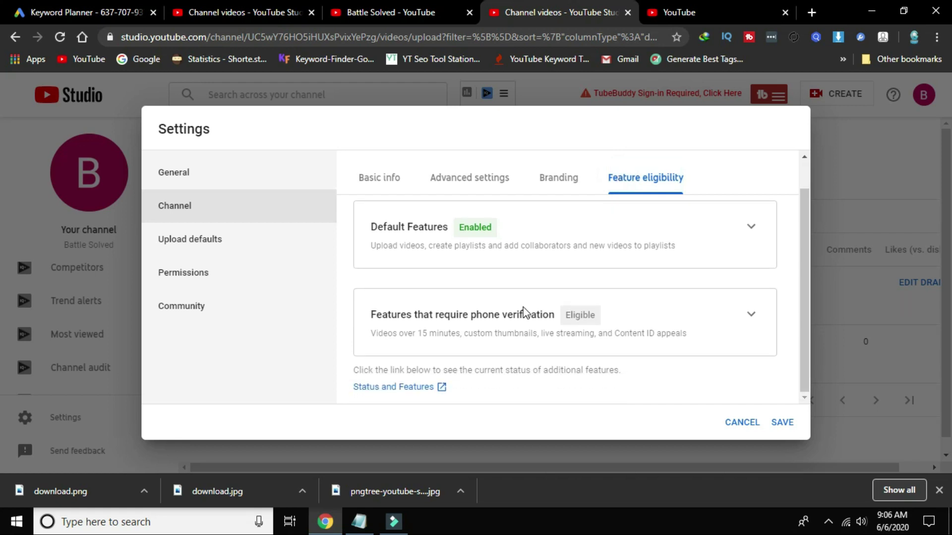
{"action": "left_click", "coordinate": [559, 180]}
{"action": "left_click", "coordinate": [782, 424]}
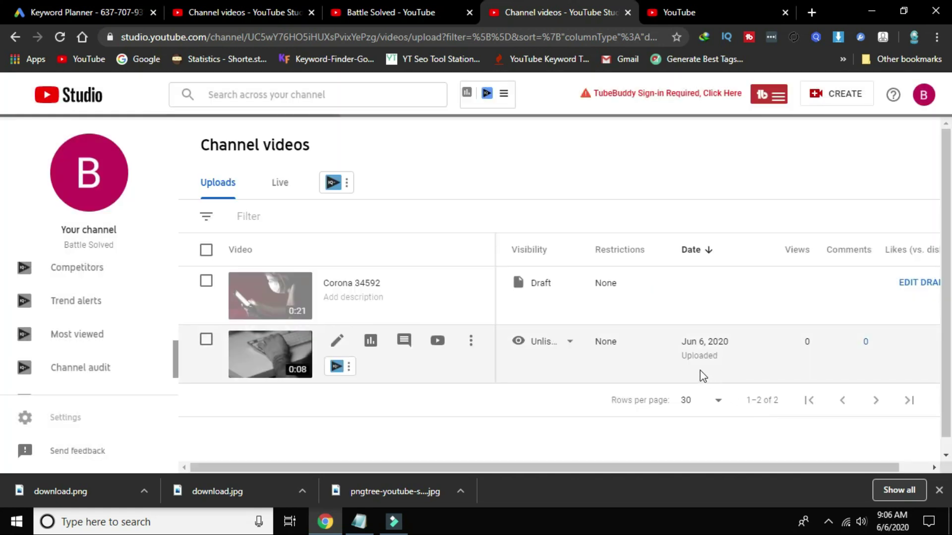
Step: Reopen the settings at the upload defaults and look over the default title and description fields
{"action": "scroll", "coordinate": [110, 312], "scroll_direction": "down", "scroll_amount": 2}
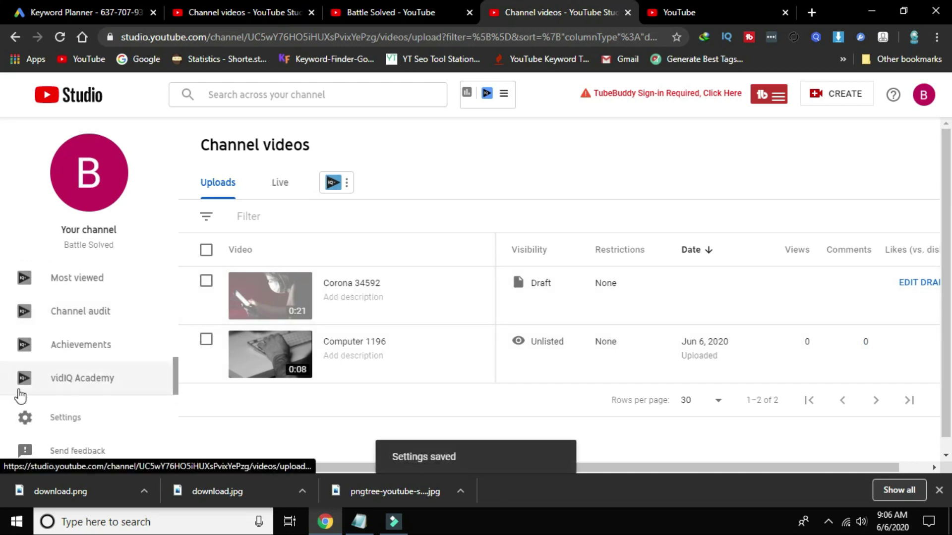
{"action": "left_click", "coordinate": [55, 419]}
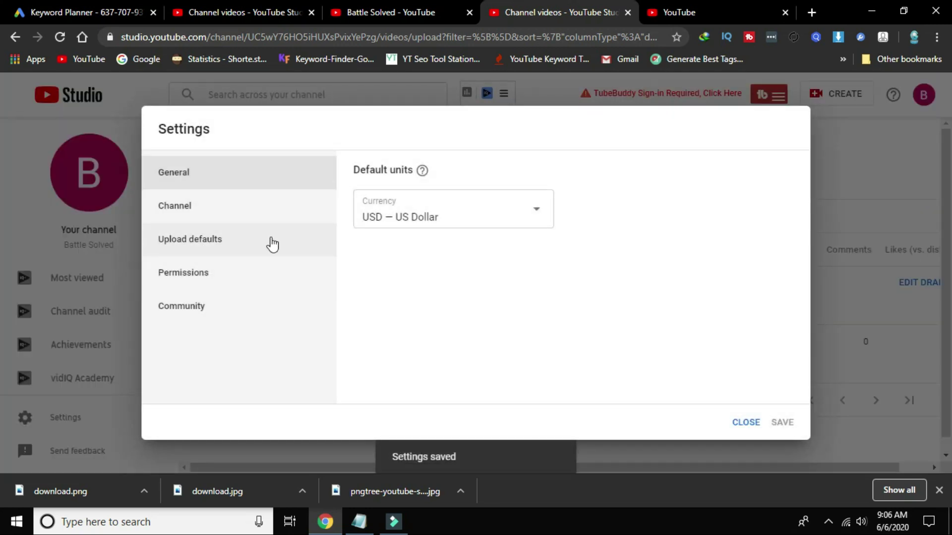
{"action": "left_click", "coordinate": [196, 246]}
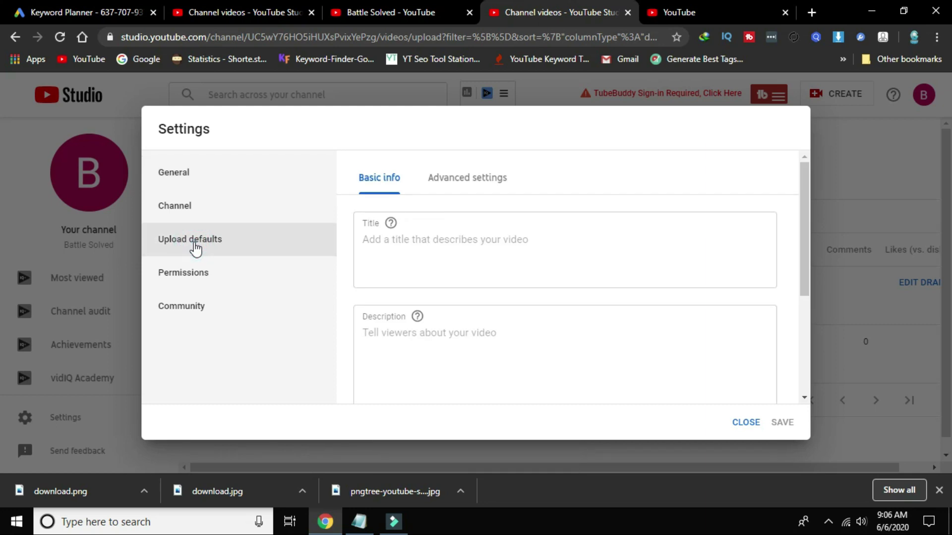
{"action": "left_click", "coordinate": [477, 255]}
{"action": "scroll", "coordinate": [471, 246], "scroll_direction": "down", "scroll_amount": 3}
{"action": "left_click", "coordinate": [427, 238]}
{"action": "scroll", "coordinate": [427, 267], "scroll_direction": "up", "scroll_amount": 1}
{"action": "left_click", "coordinate": [425, 271]}
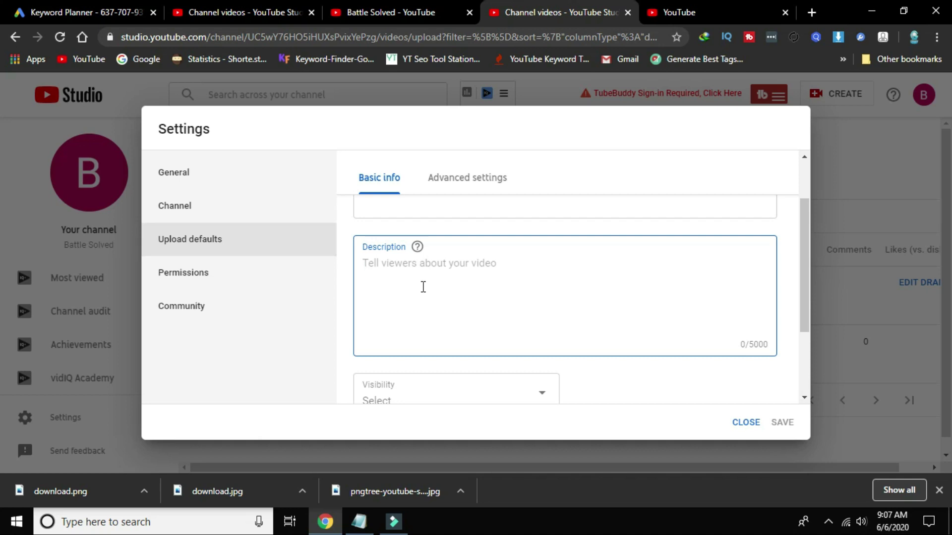
Step: Set the default visibility for uploaded videos to Unlisted
{"action": "scroll", "coordinate": [461, 248], "scroll_direction": "down", "scroll_amount": 2}
{"action": "left_click", "coordinate": [408, 300]}
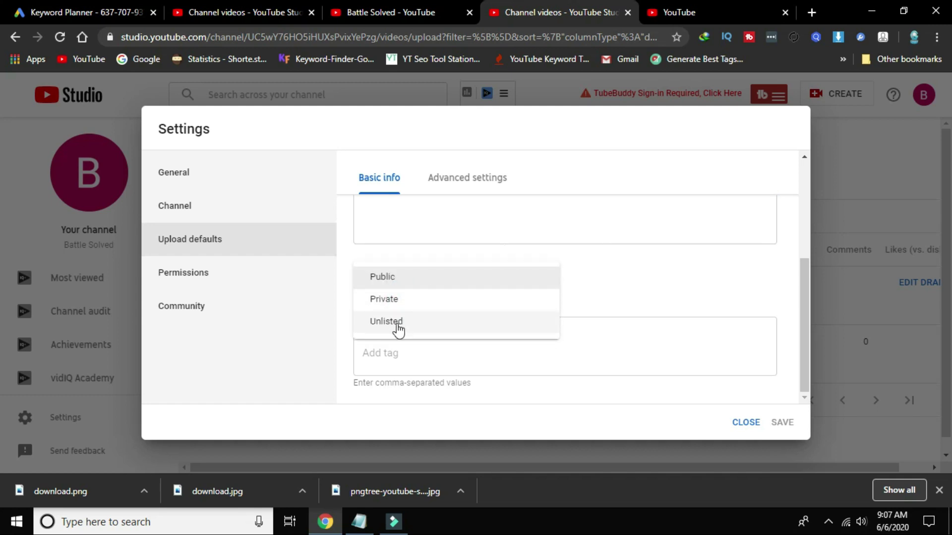
{"action": "left_click", "coordinate": [387, 321]}
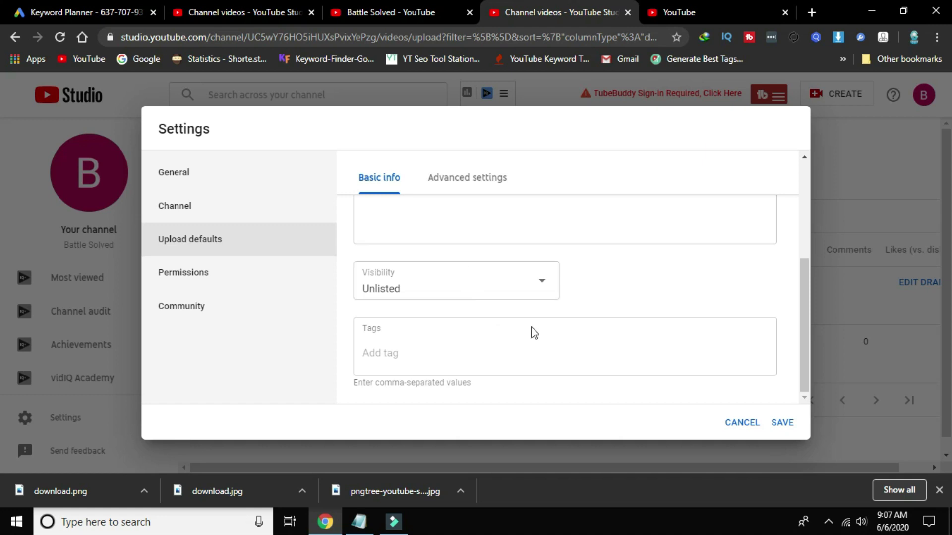
Step: Set the default upload category to Gaming in the advanced upload settings and save the upload defaults
{"action": "left_click", "coordinate": [463, 179]}
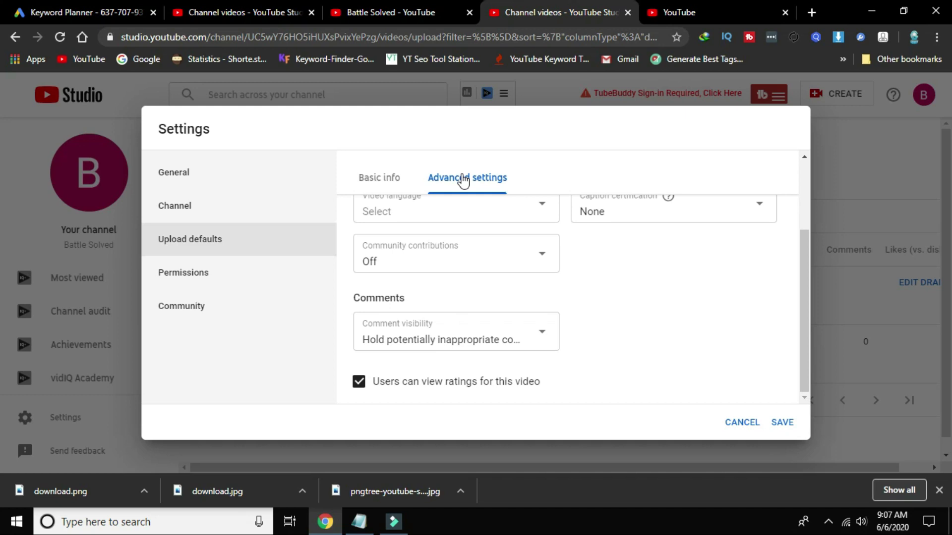
{"action": "scroll", "coordinate": [515, 273], "scroll_direction": "up", "scroll_amount": 3}
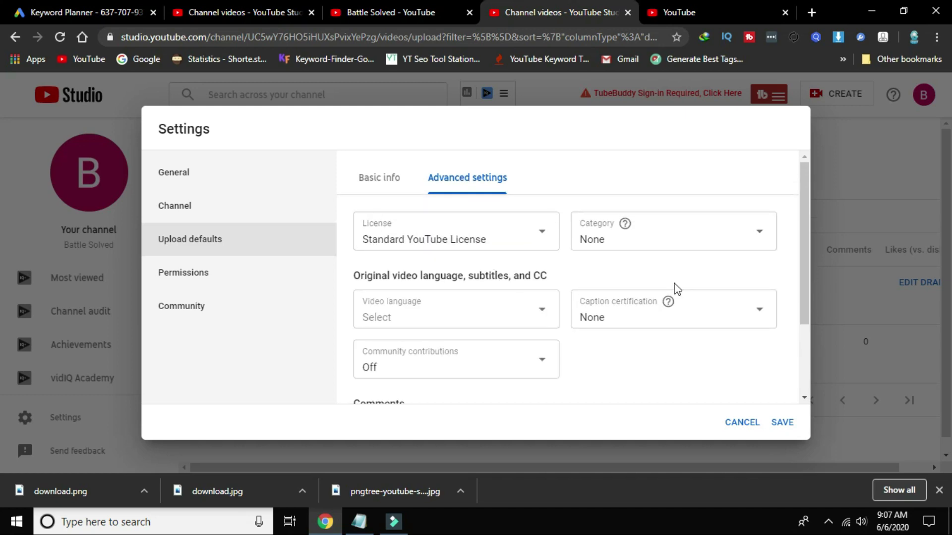
{"action": "left_click", "coordinate": [594, 241]}
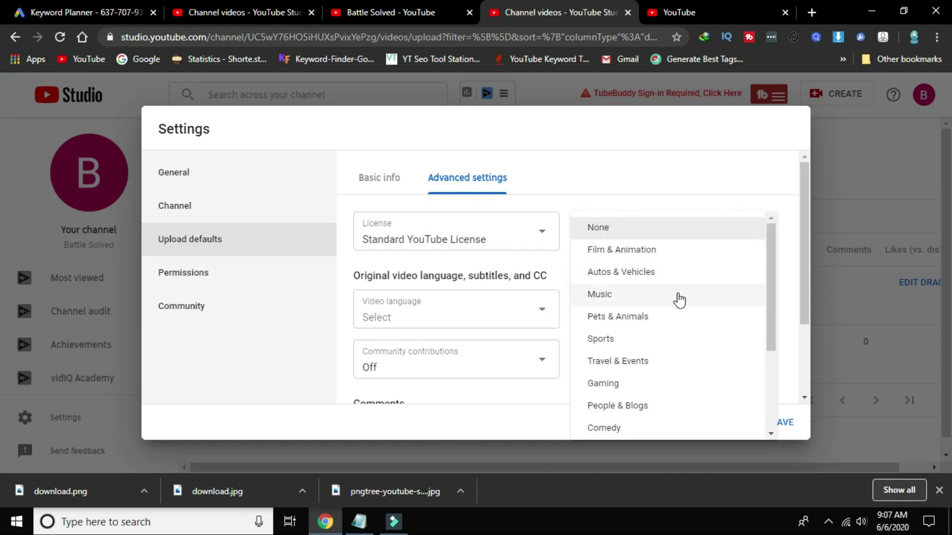
{"action": "scroll", "coordinate": [675, 300], "scroll_direction": "down", "scroll_amount": 1}
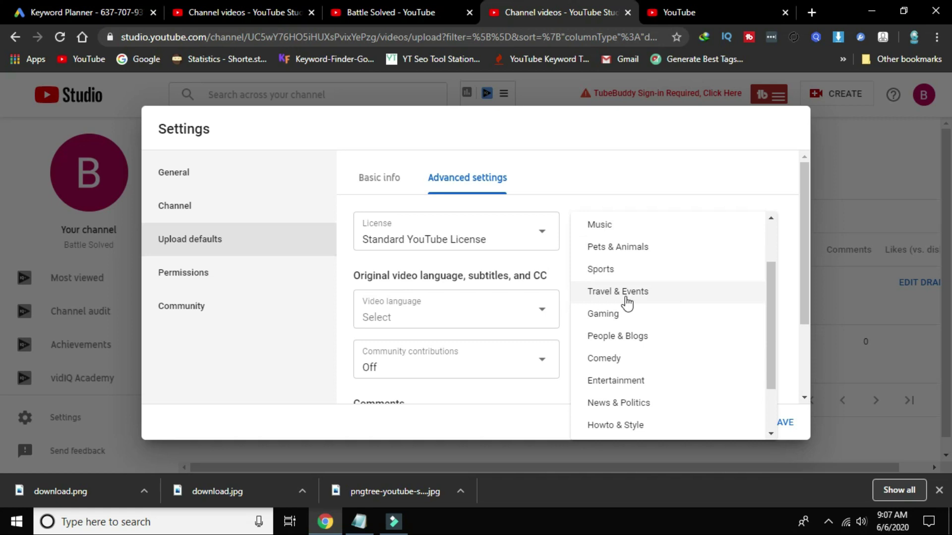
{"action": "left_click", "coordinate": [625, 317]}
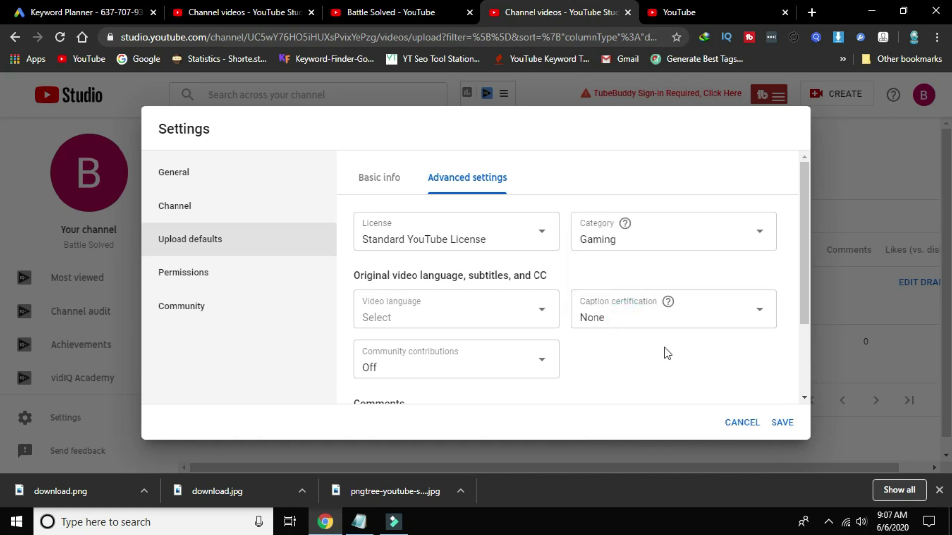
{"action": "scroll", "coordinate": [667, 353], "scroll_direction": "down", "scroll_amount": 2}
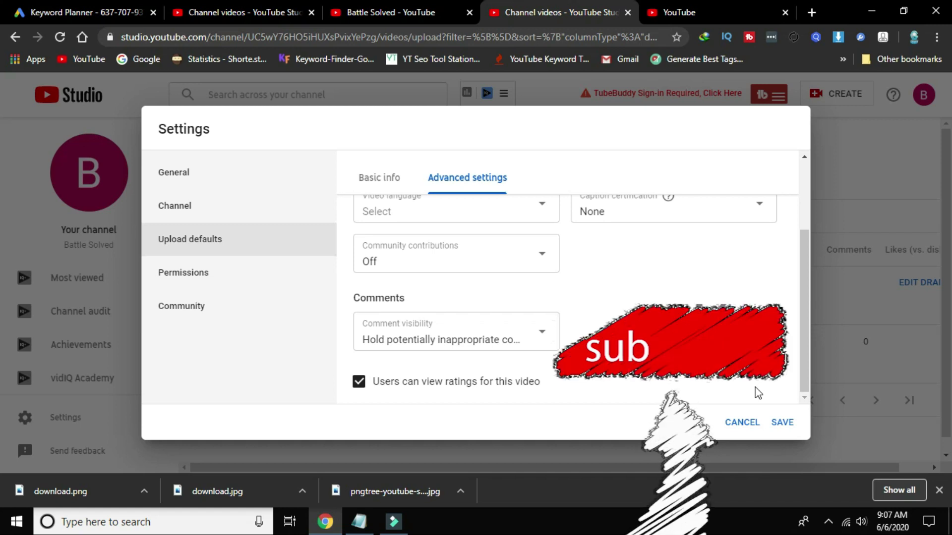
{"action": "left_click", "coordinate": [788, 424]}
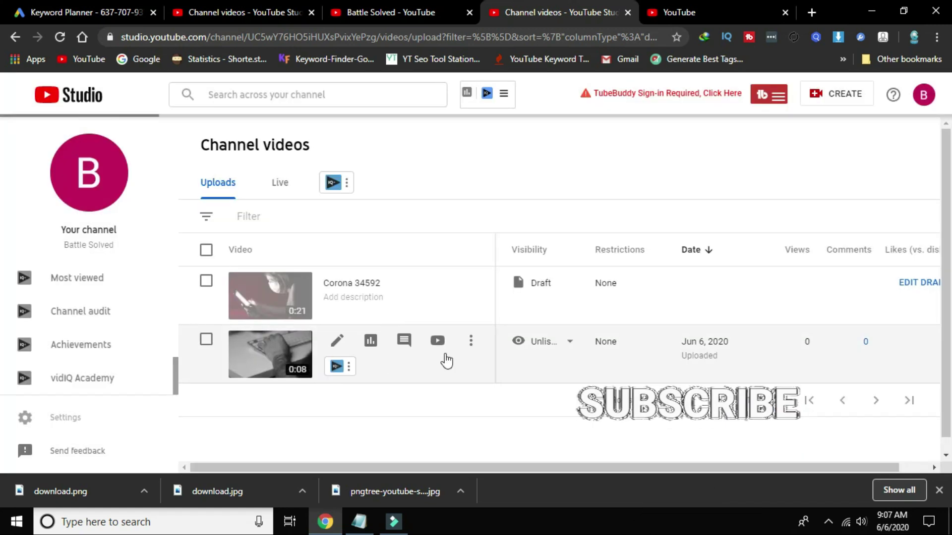